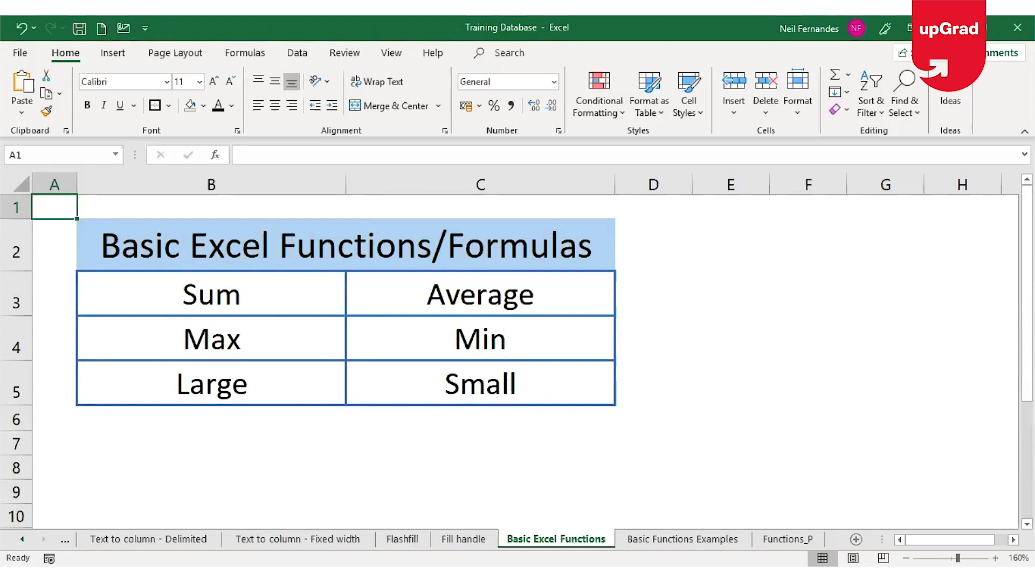
Step: On the Basic Functions Examples sheet, total the Salary column in J2 with =SUM(H2:H101)
left_click(649, 545)
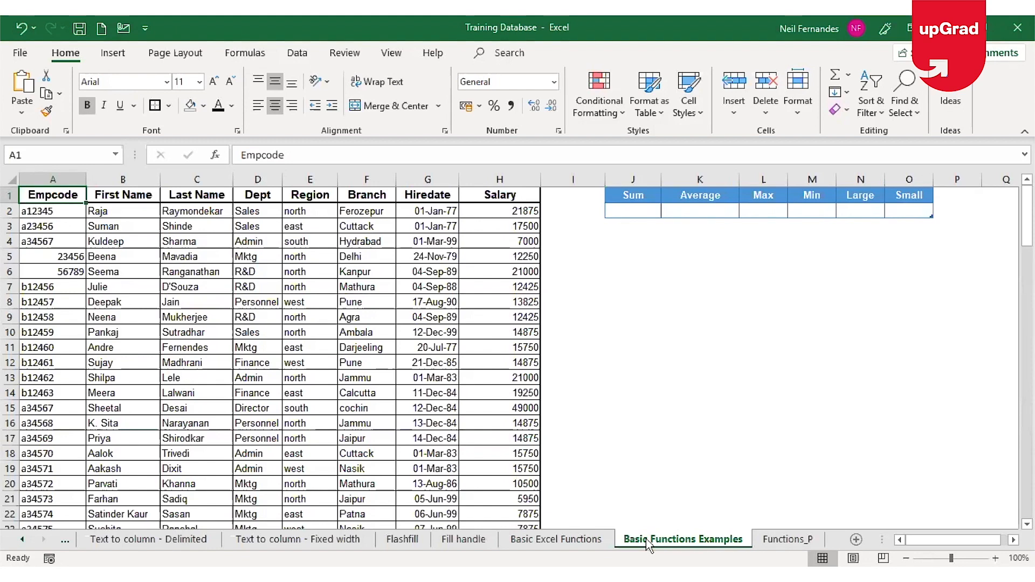
left_click(641, 212)
type("=")
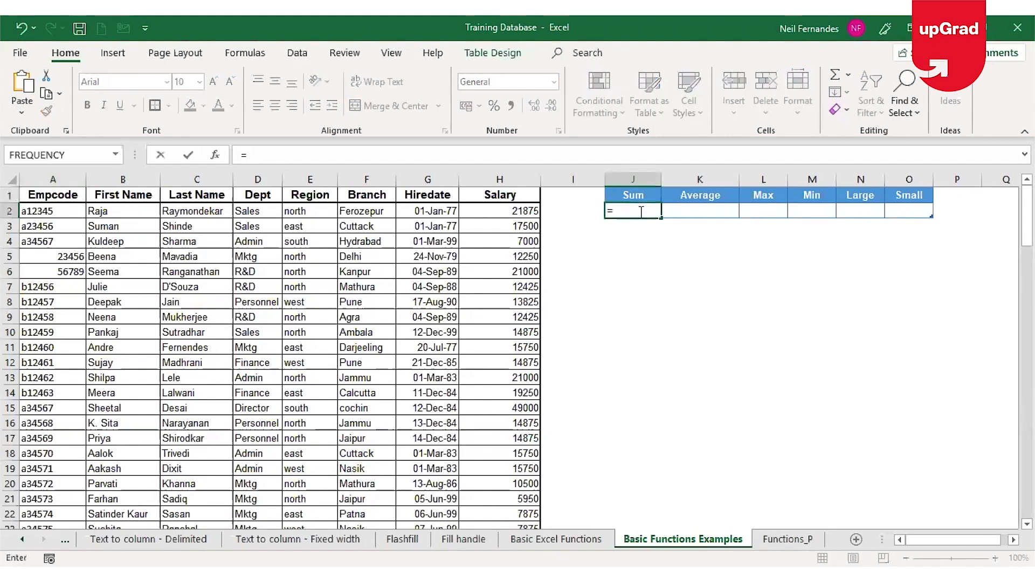
type("SUM(")
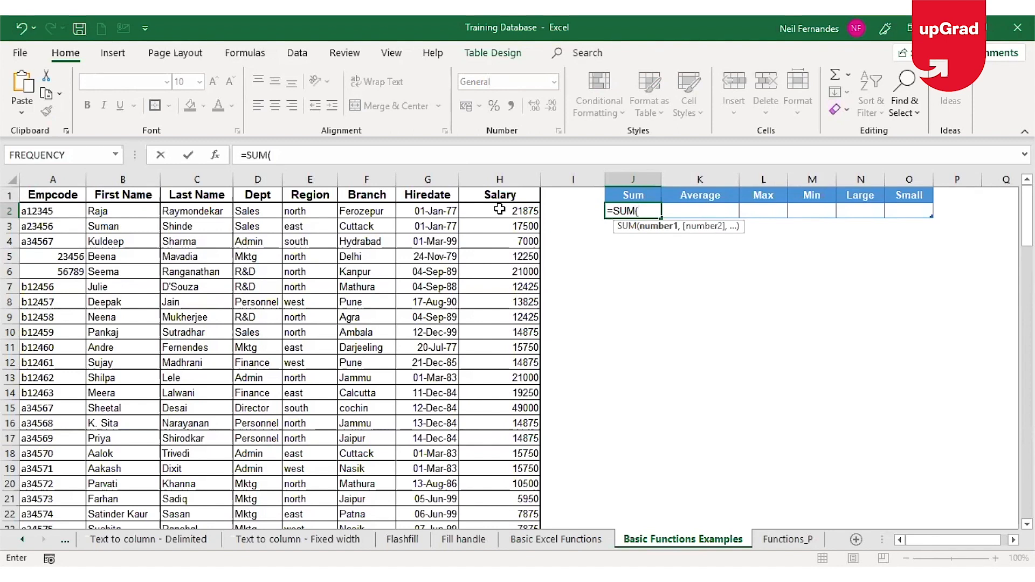
left_click(500, 210)
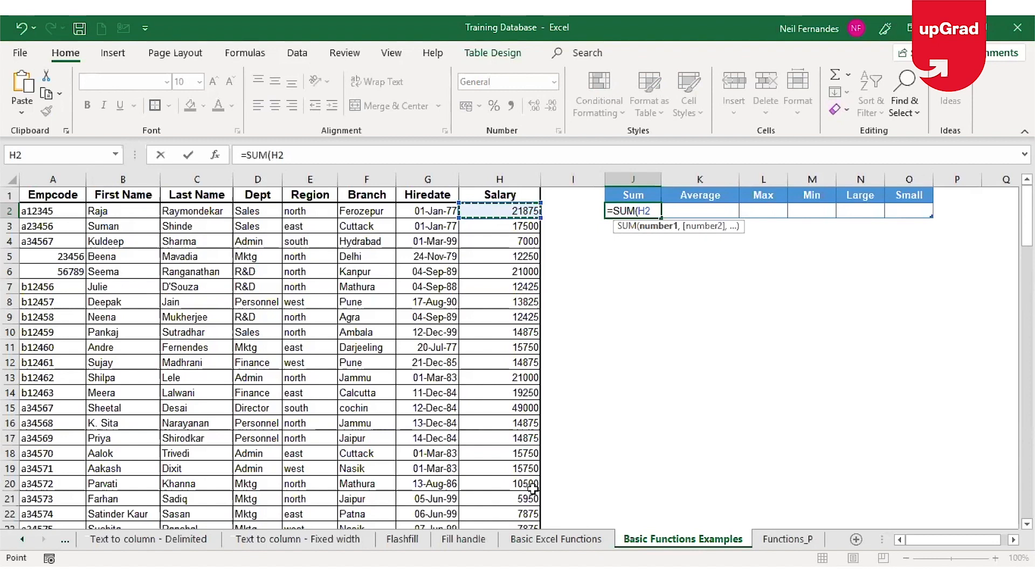
key("ctrl+shift+Down")
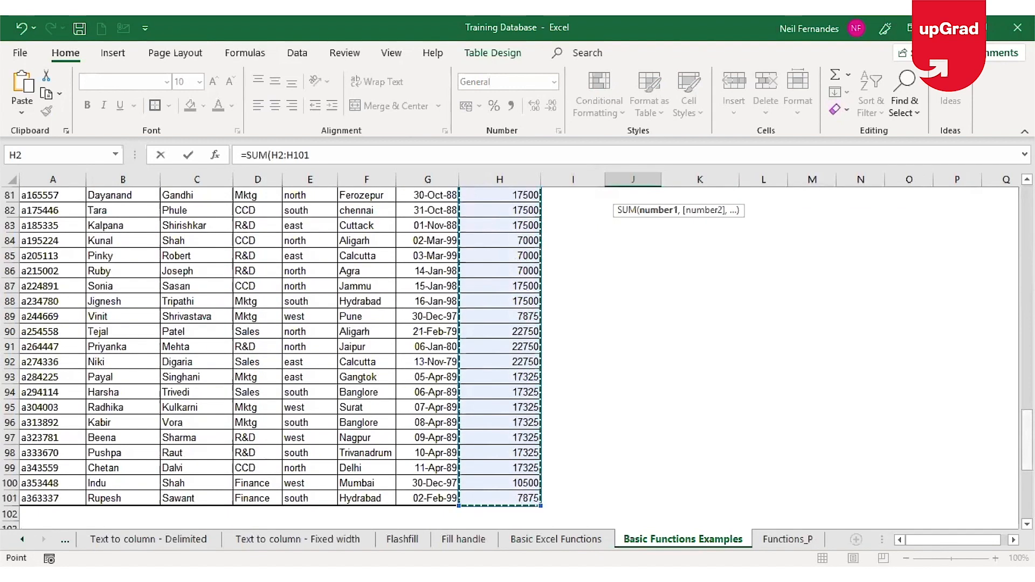
key("ctrl+BackSpace")
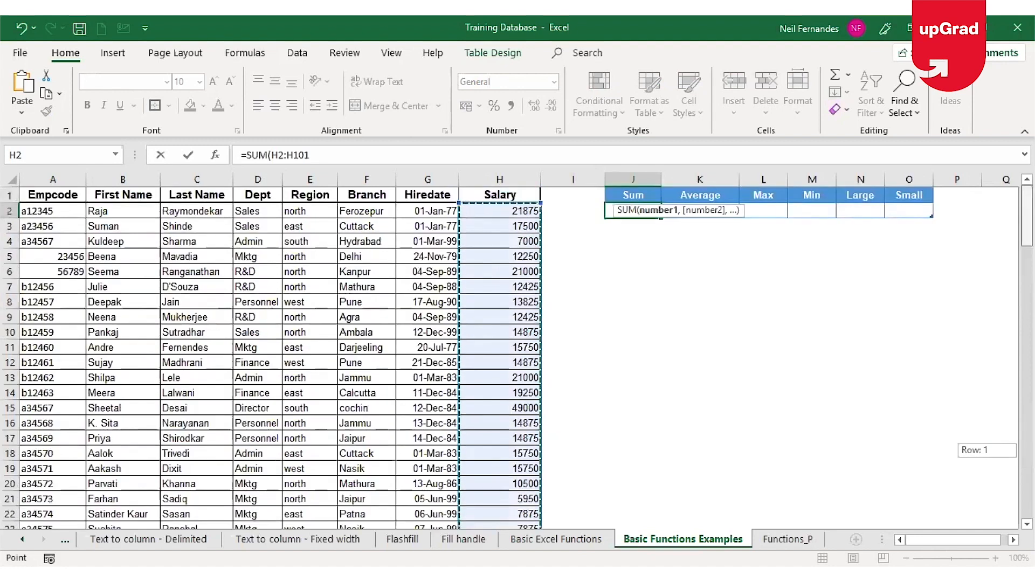
left_click(507, 214)
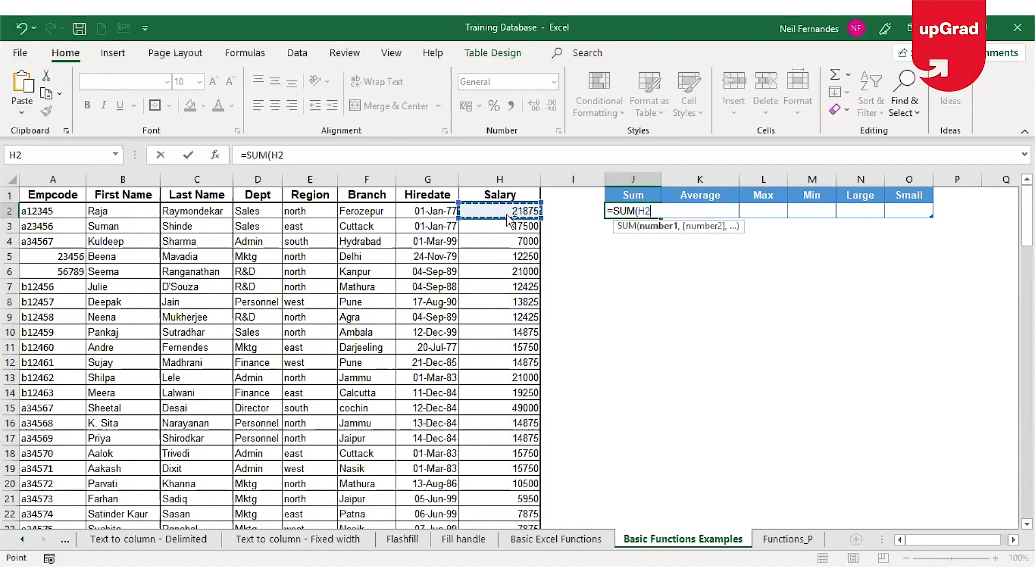
key("ctrl+shift+Down")
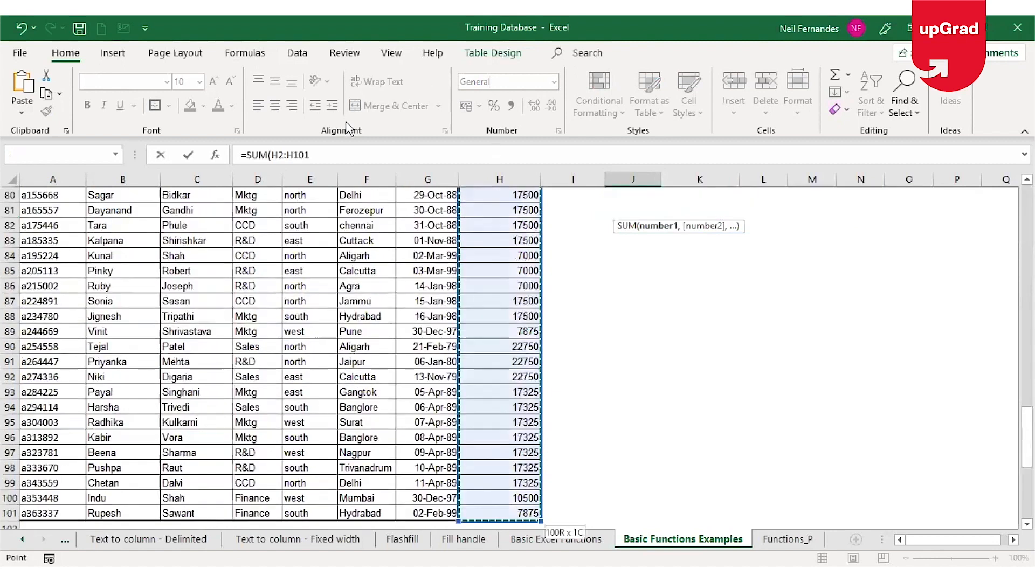
left_click(351, 155)
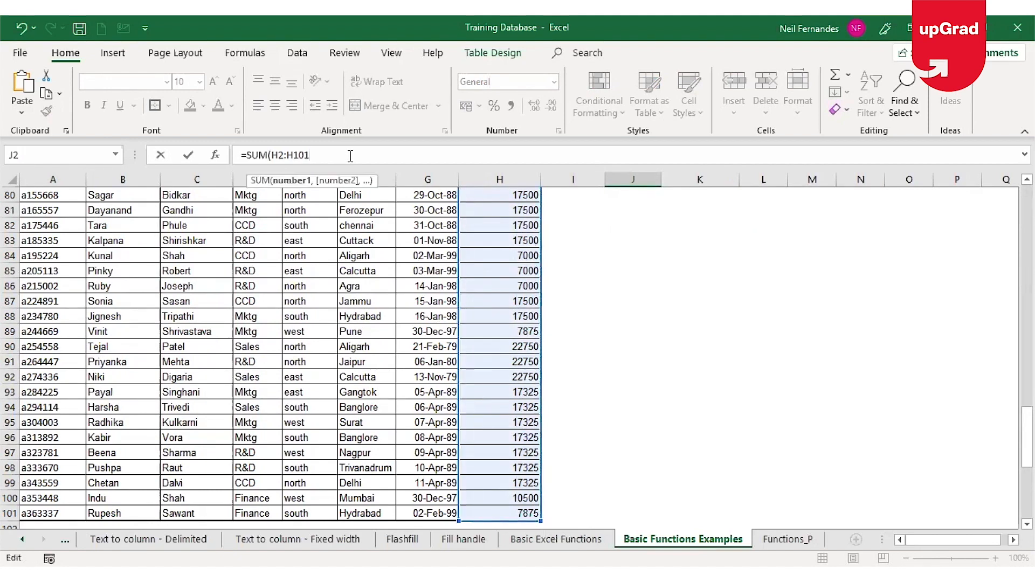
type(")")
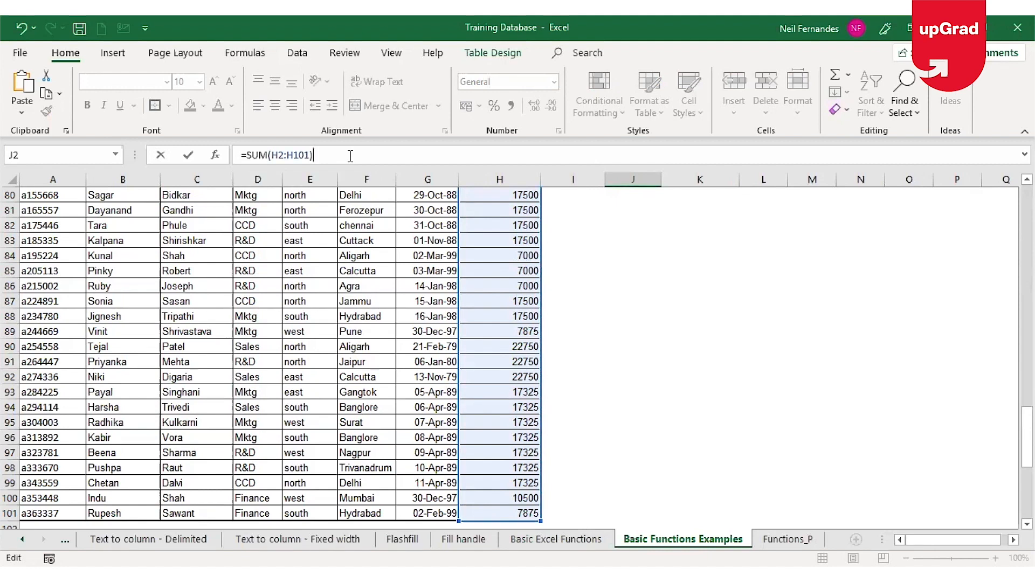
key("Return")
key("Up")
key("Up")
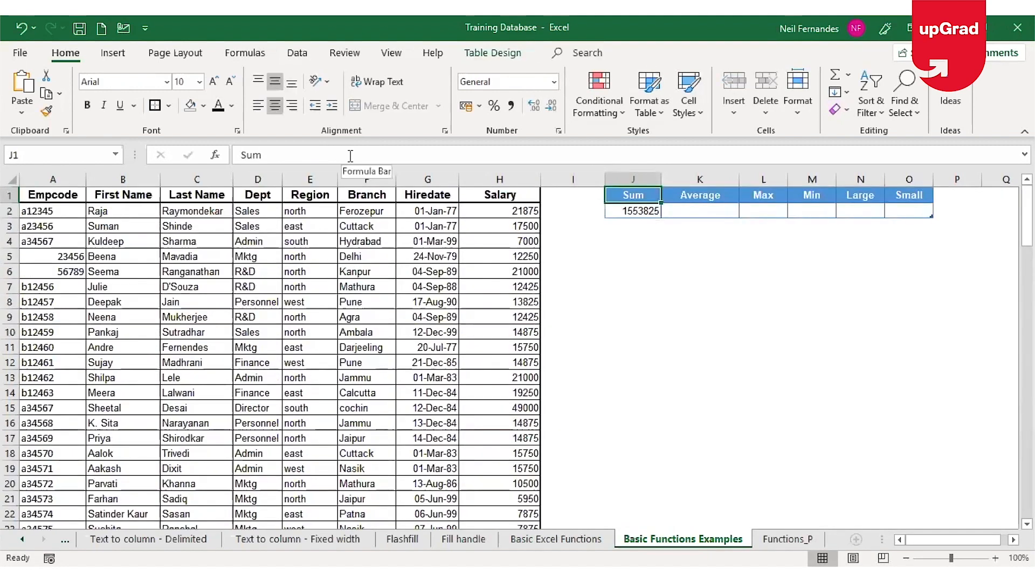
left_click(629, 208)
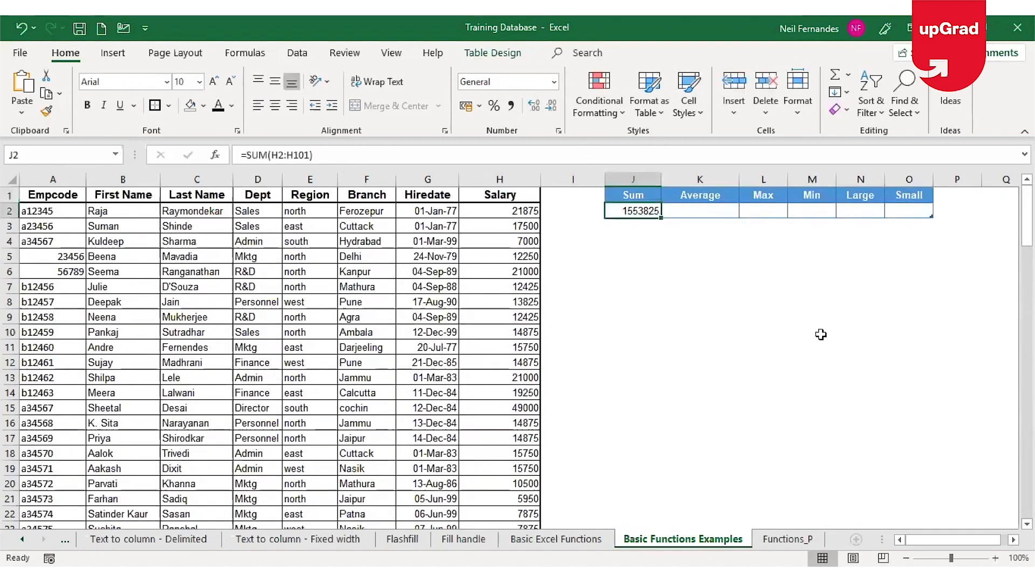
Step: Check the Average entry on the Basic Excel Functions sheet and enter =AVERAGE(H2:H101) in K2 of the Basic Functions Examples sheet
key("Right")
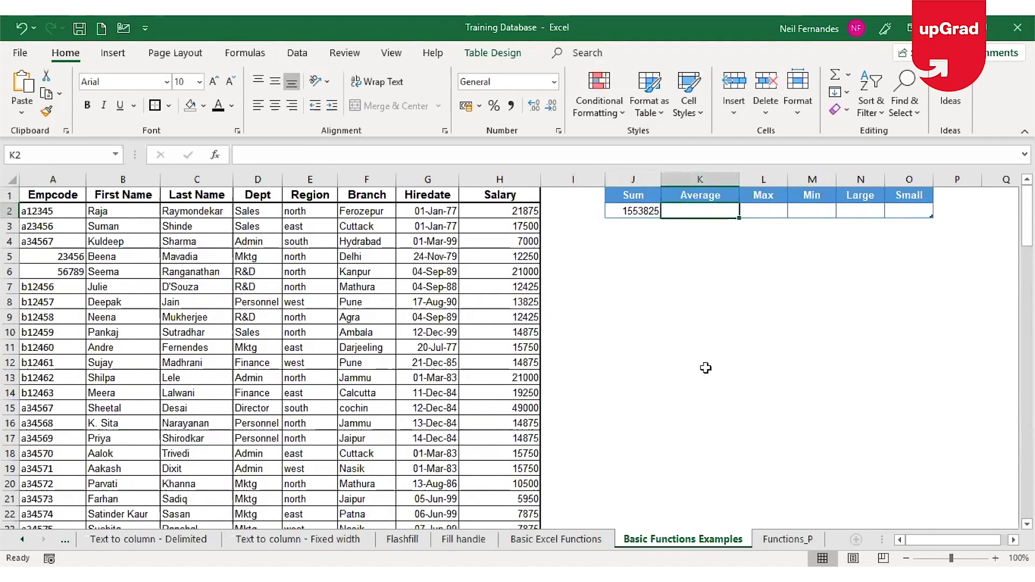
left_click(546, 538)
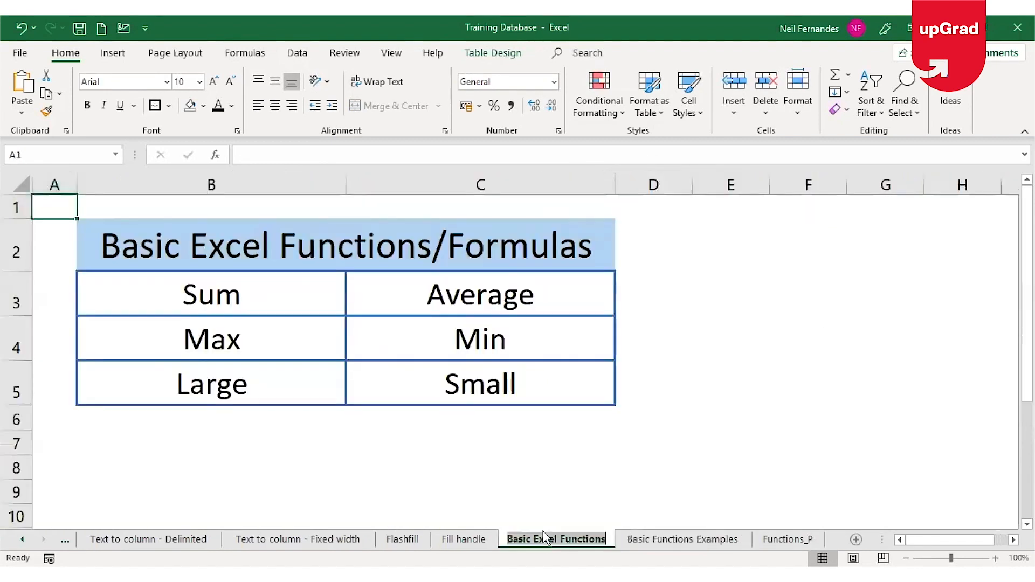
left_click(465, 300)
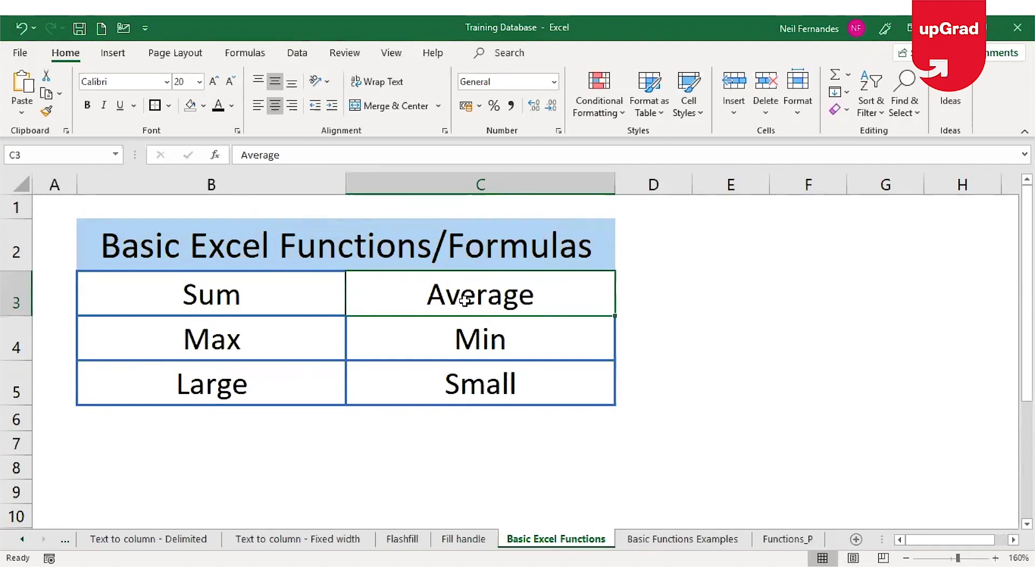
left_click(663, 536)
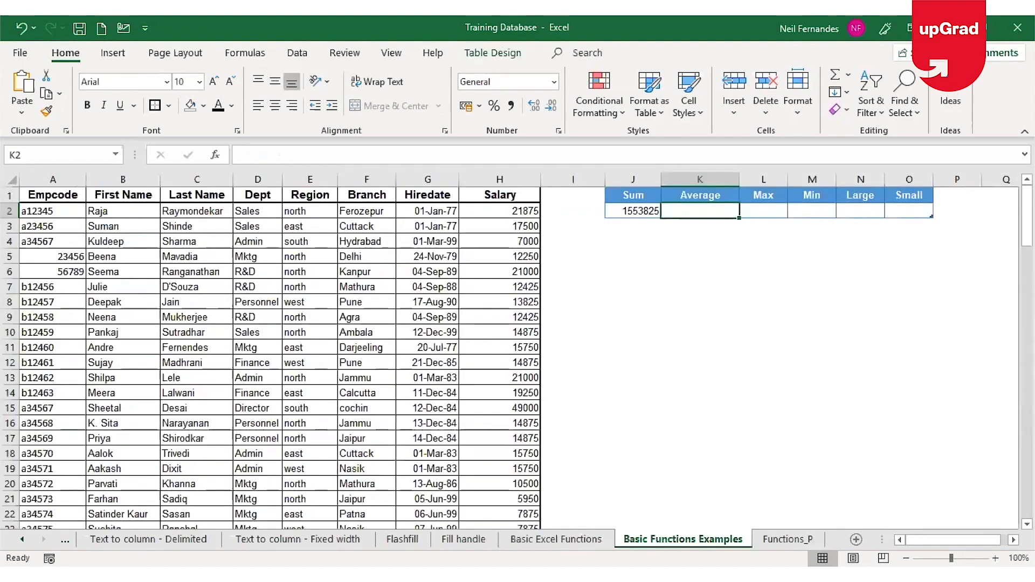
type("=")
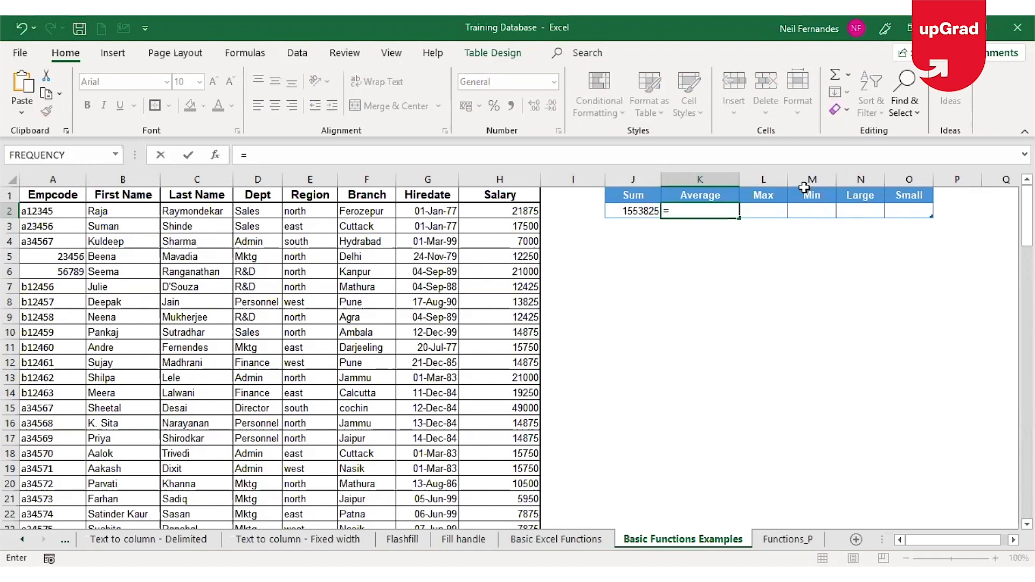
type("AVERAGE(")
left_click(497, 211)
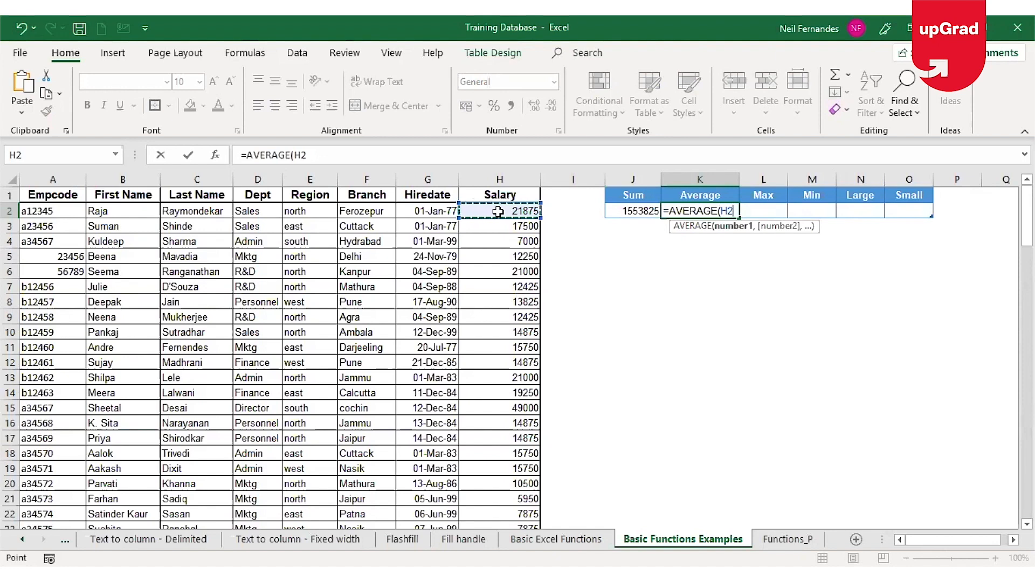
key("ctrl+shift+Down")
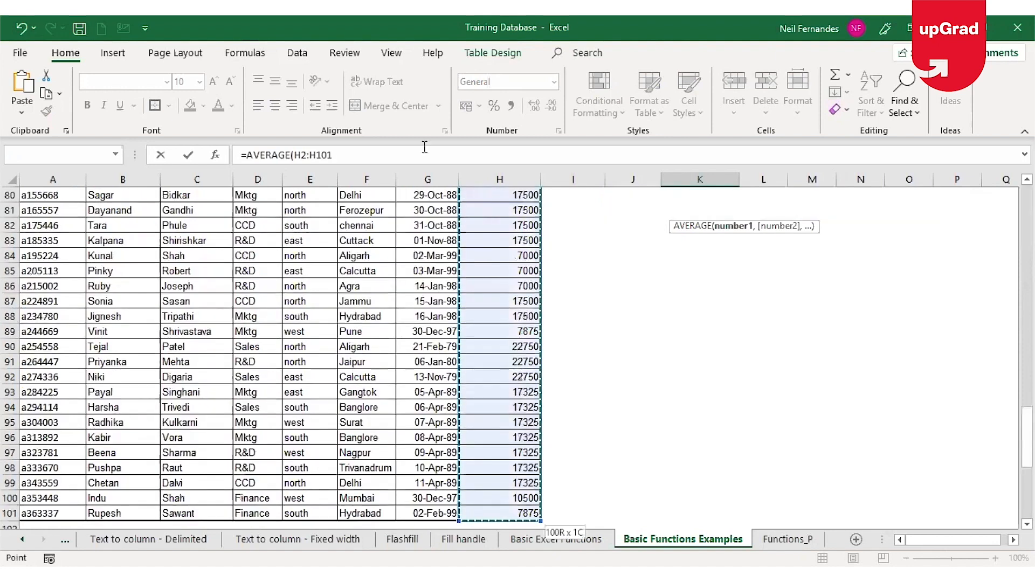
left_click(424, 147)
type(")")
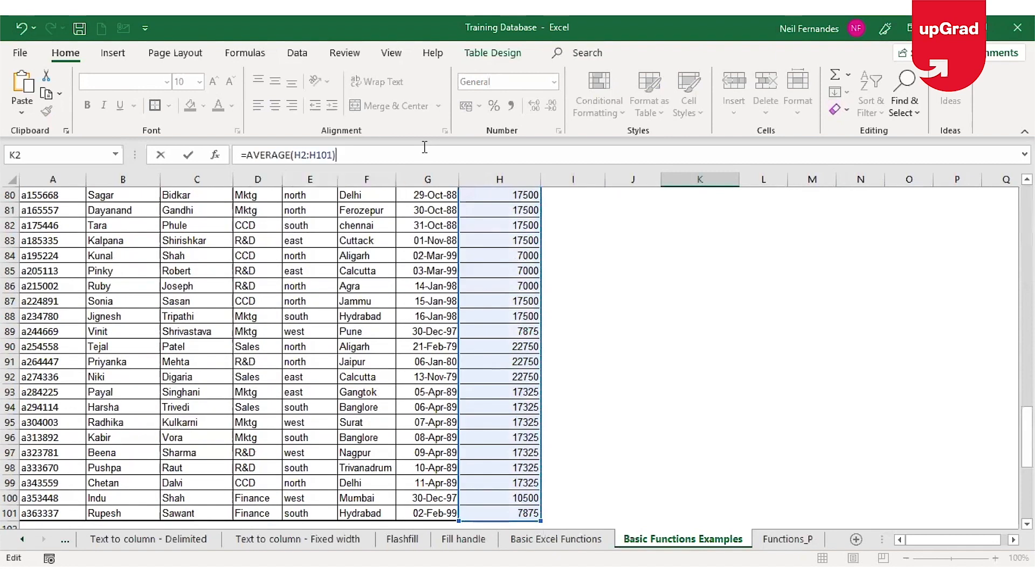
key("ctrl+Return")
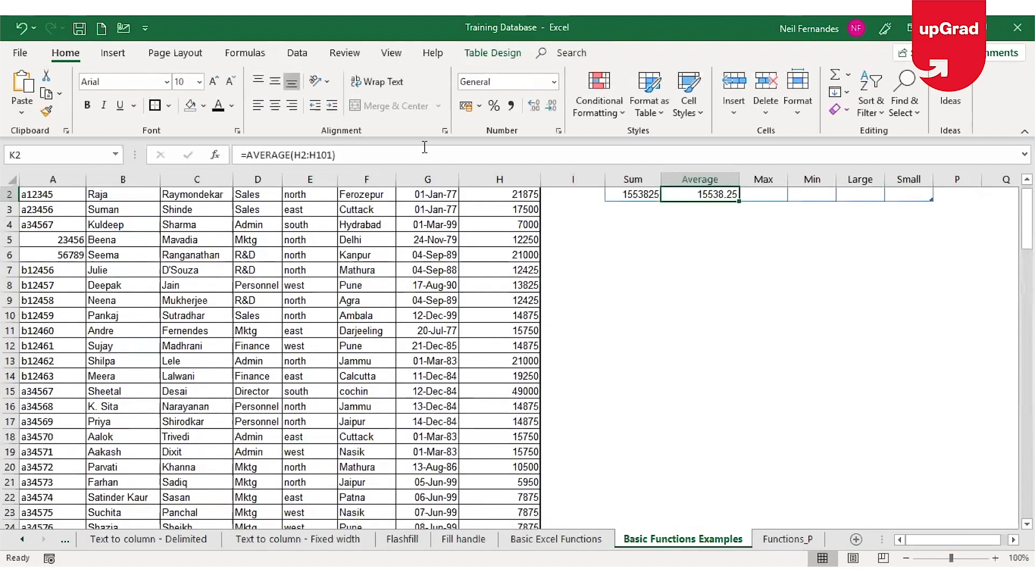
key("Up")
key("Down")
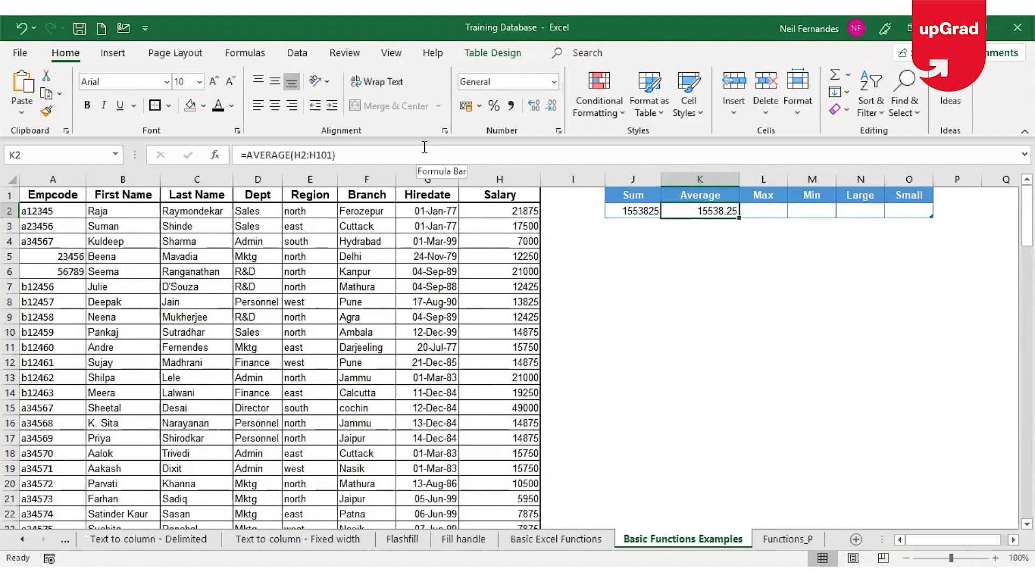
Step: Check the Max entry on the Basic Excel Functions sheet and enter =MAX(H2:H101) in L2 of the Basic Functions Examples sheet
left_click(772, 212)
left_click(593, 538)
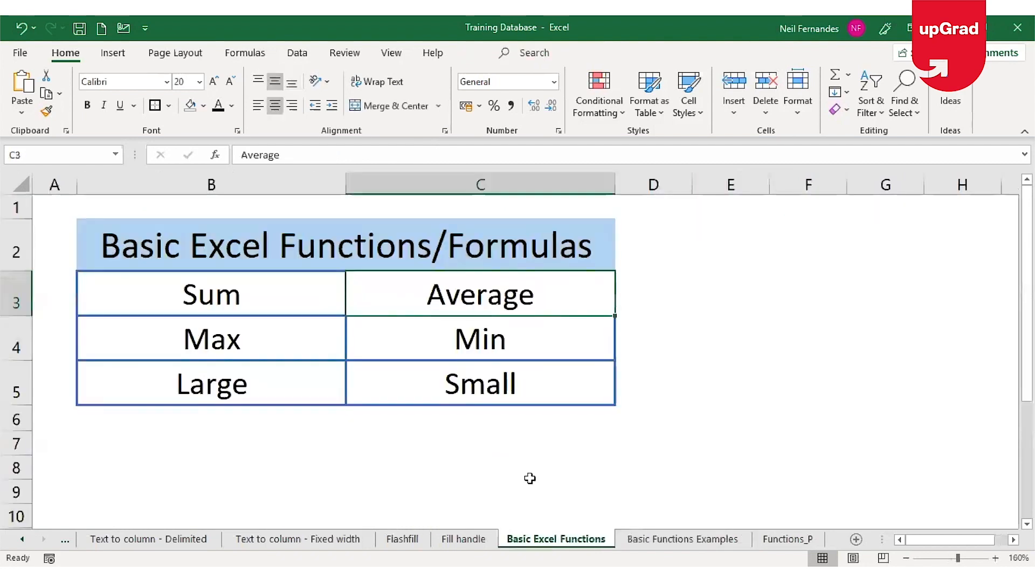
left_click(226, 347)
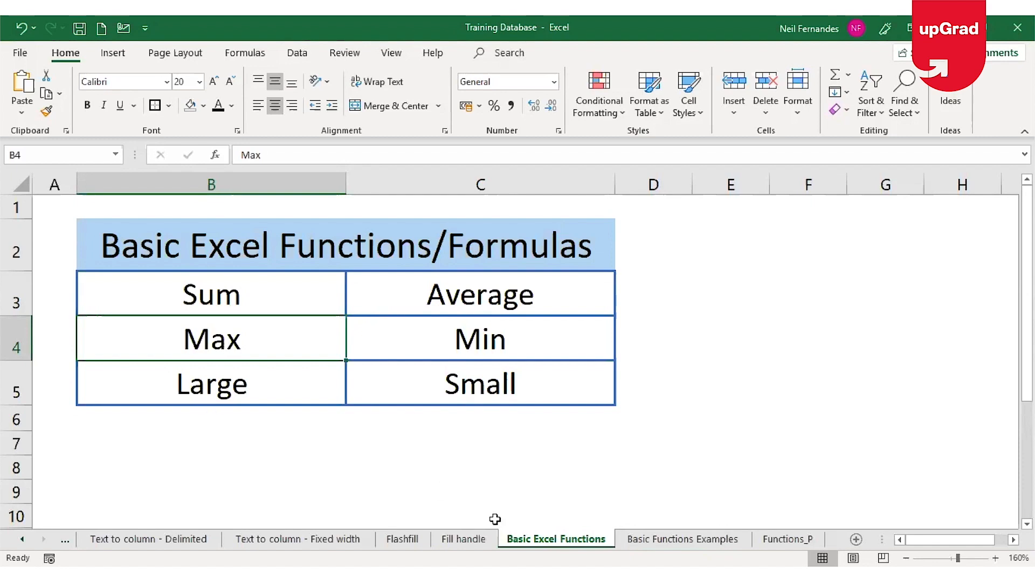
left_click(644, 540)
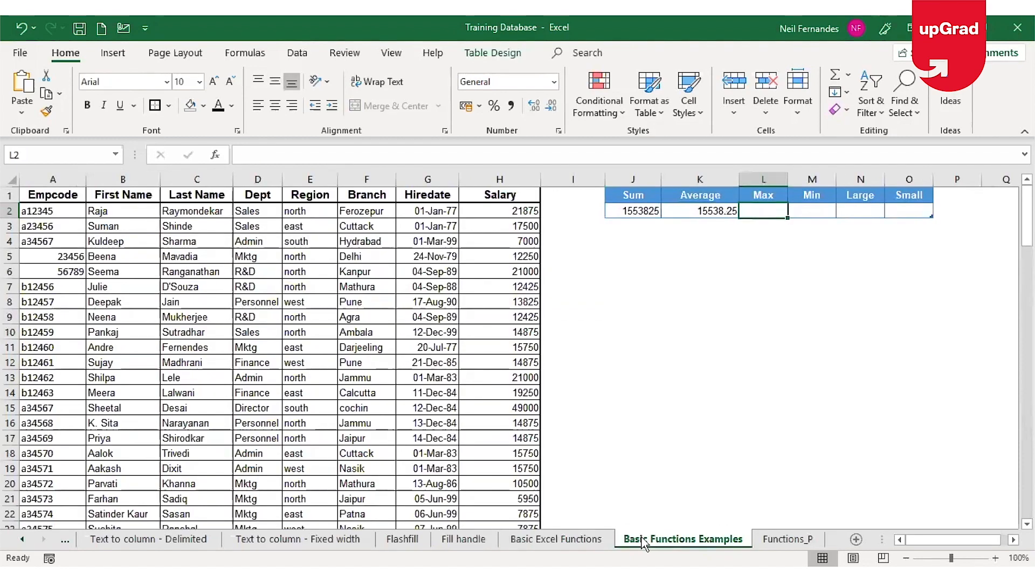
type("=")
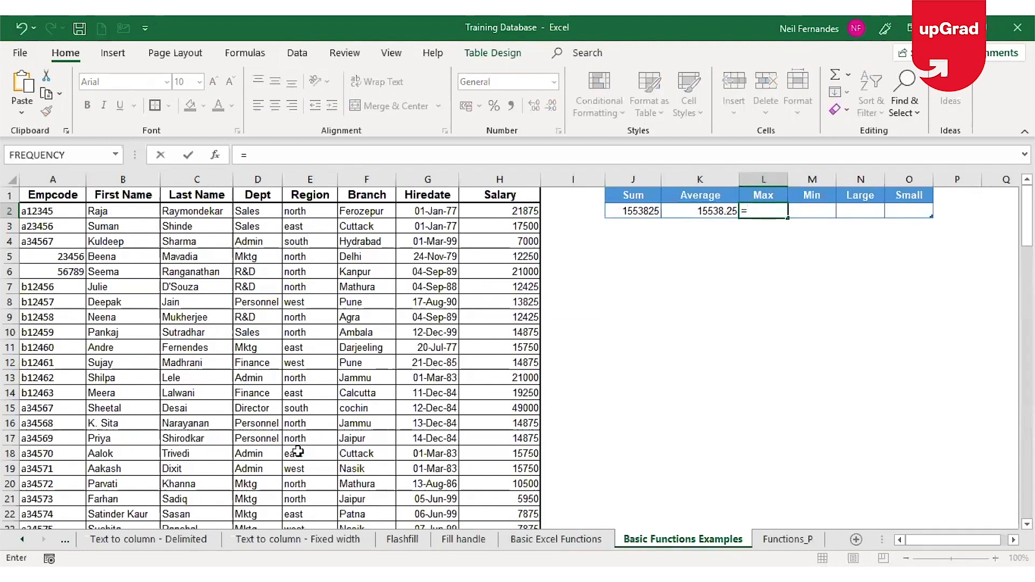
type("MAX(")
left_click(511, 214)
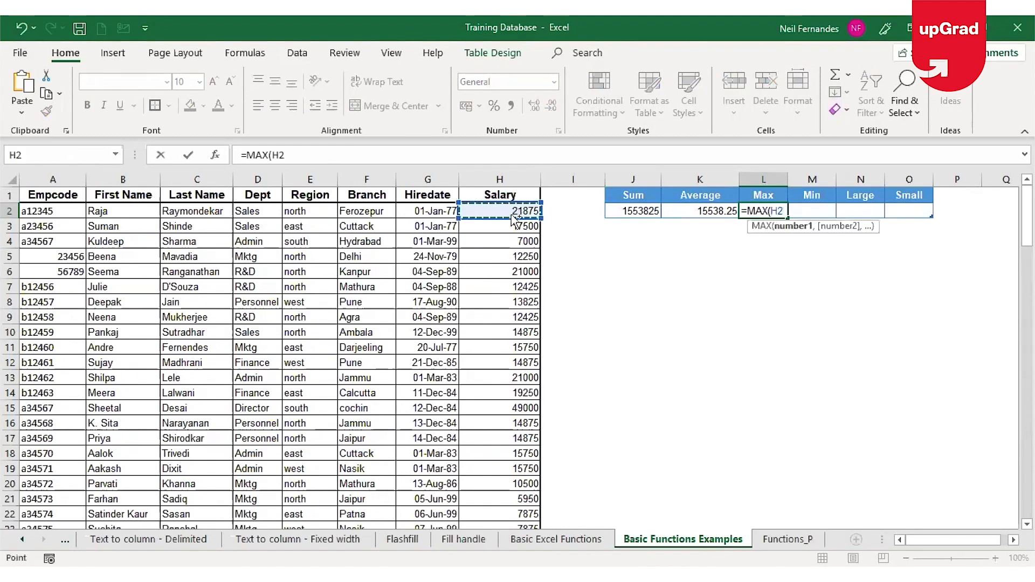
key("ctrl+shift+Down")
type(")")
key("Return")
key("Up")
key("Up")
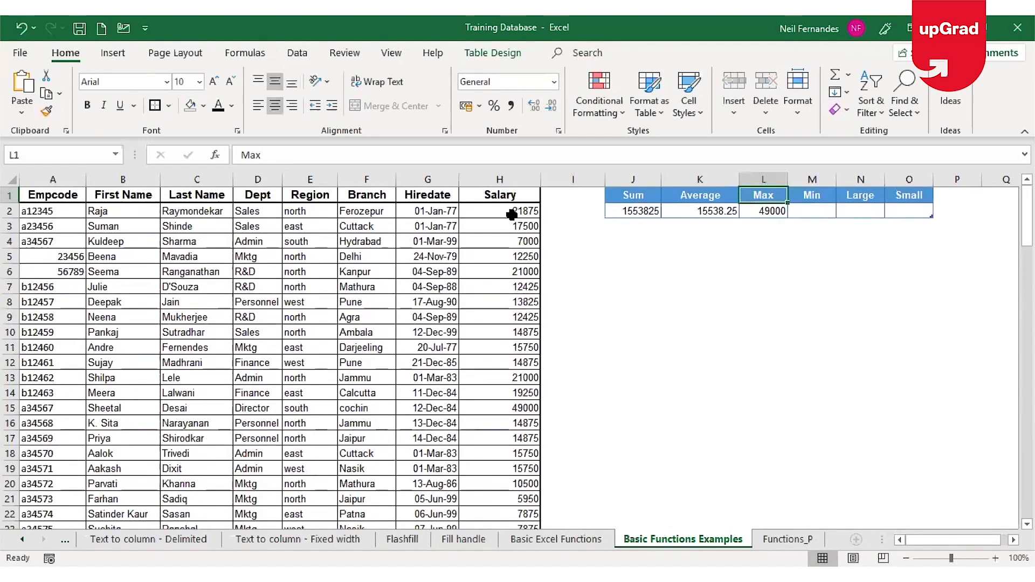
Step: Find the lowest salary in M2 of the Basic Functions Examples sheet with =MIN(H2:H101)
key("Down")
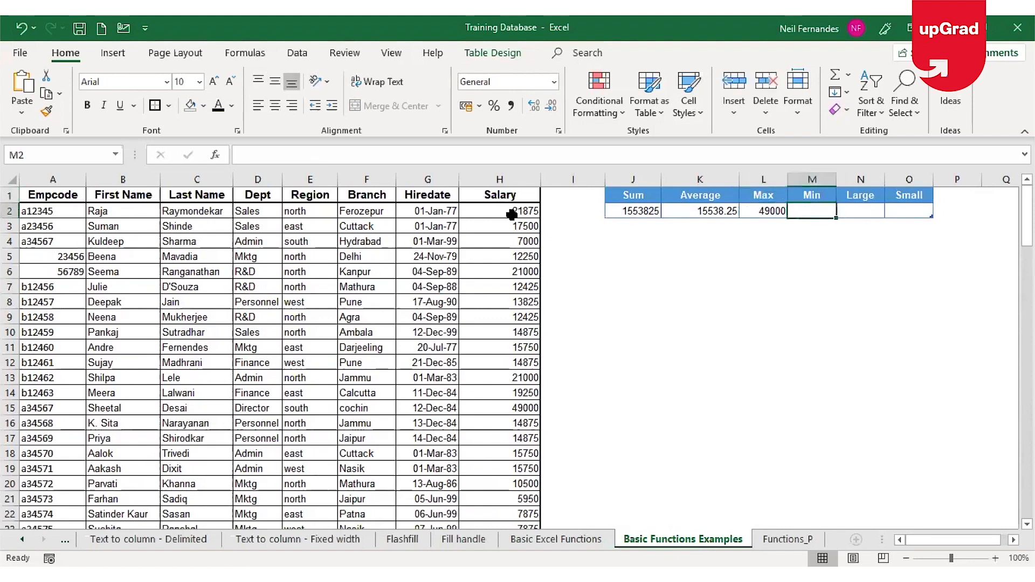
key("ctrl+Page_Up")
key("Right")
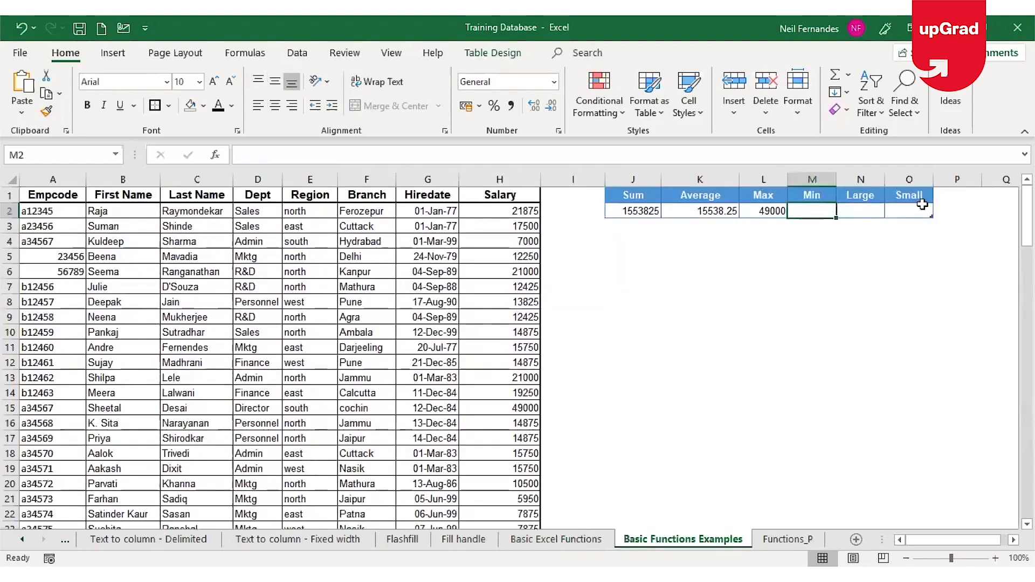
type("=")
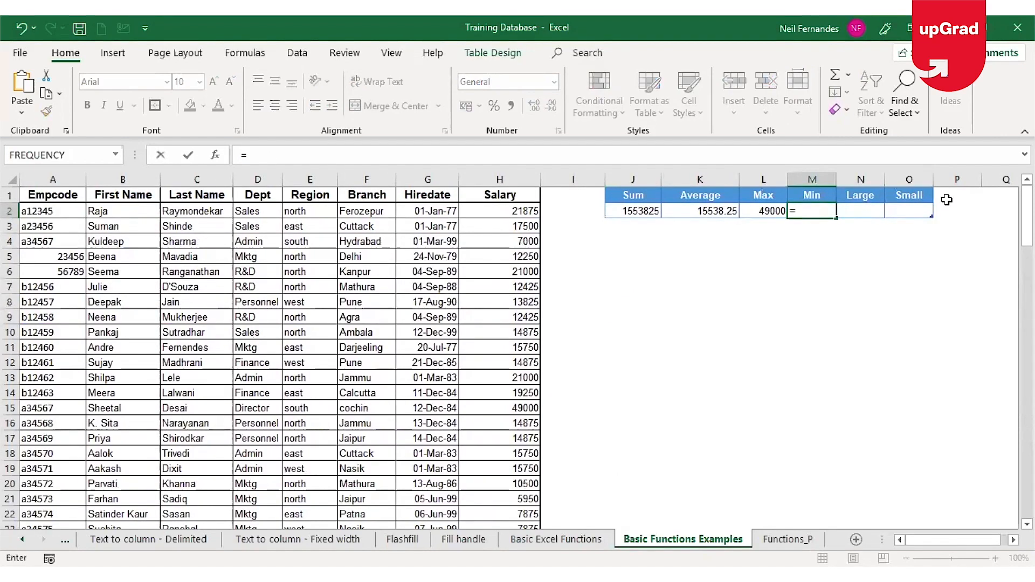
type("min(")
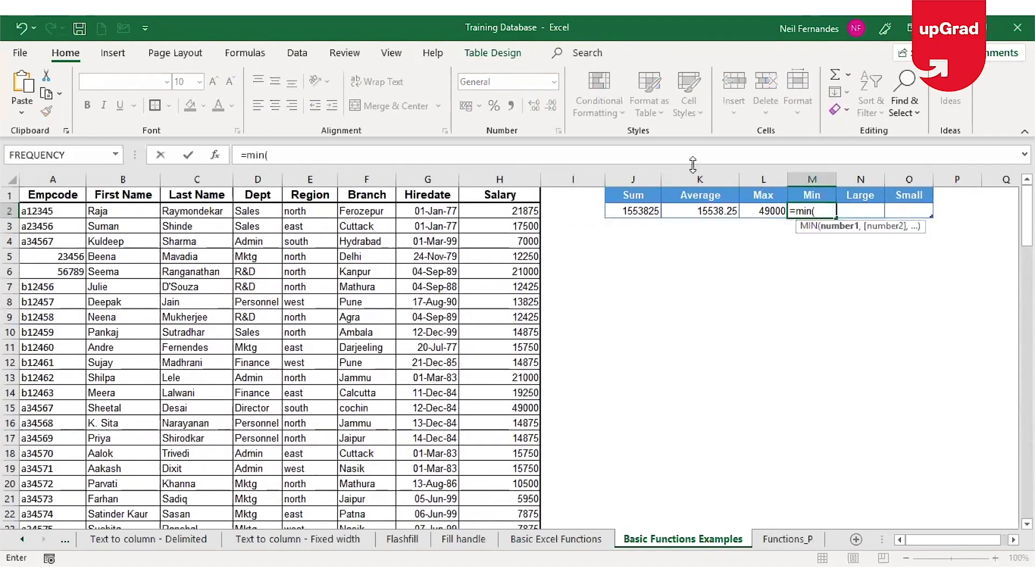
left_click(513, 211)
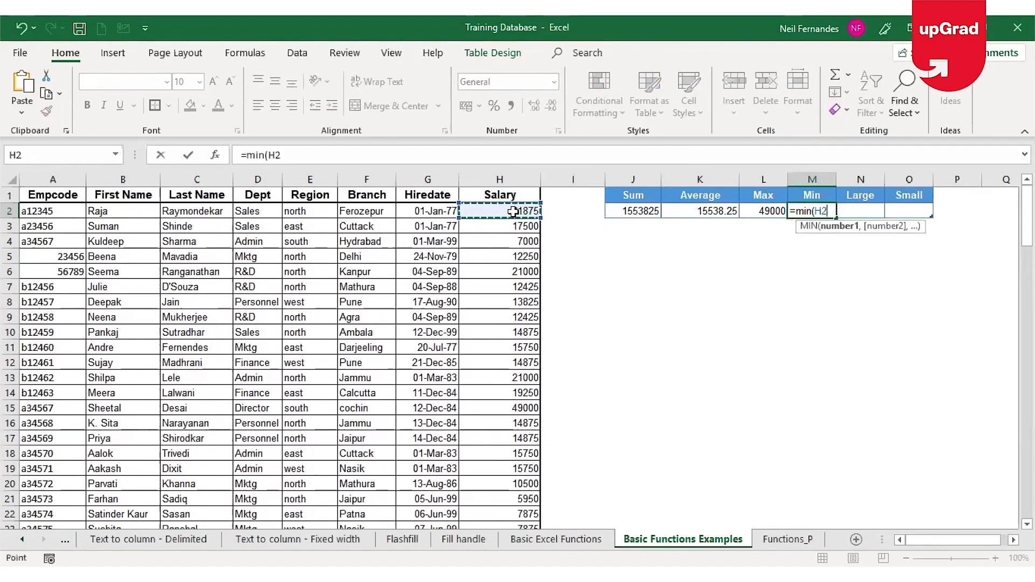
key("ctrl+shift+Down")
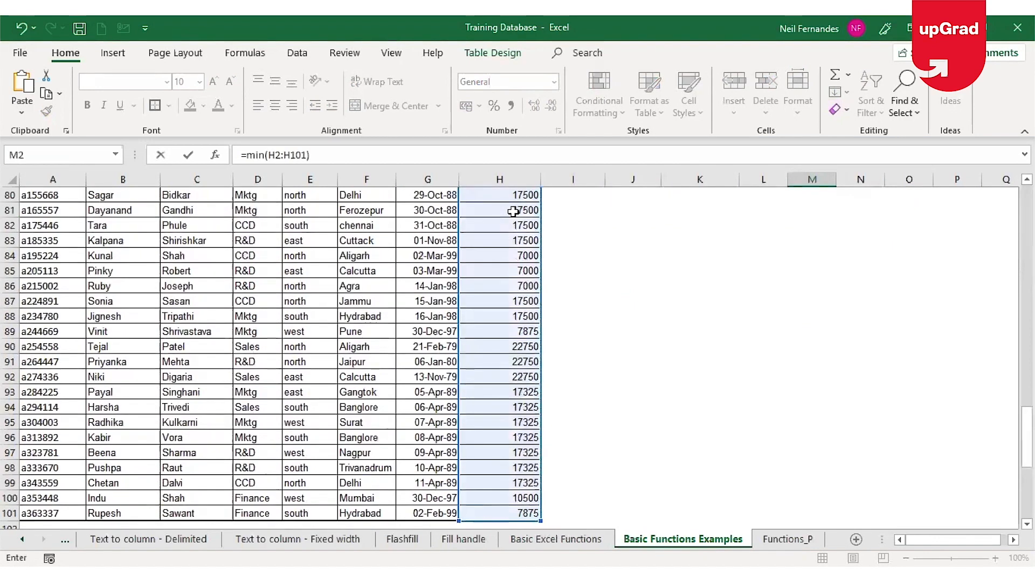
key("Return")
key("Up")
key("Up")
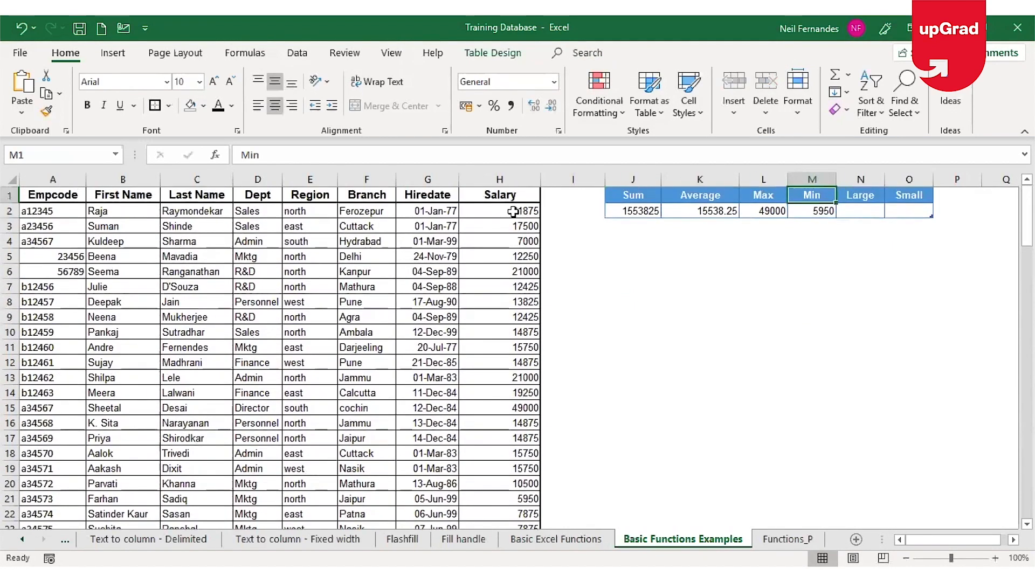
Step: Check the Basic Excel Functions sheet and enter =LARGE(H2:H101,2) in N2 of the Basic Functions Examples sheet to find the second-highest salary
key("Down")
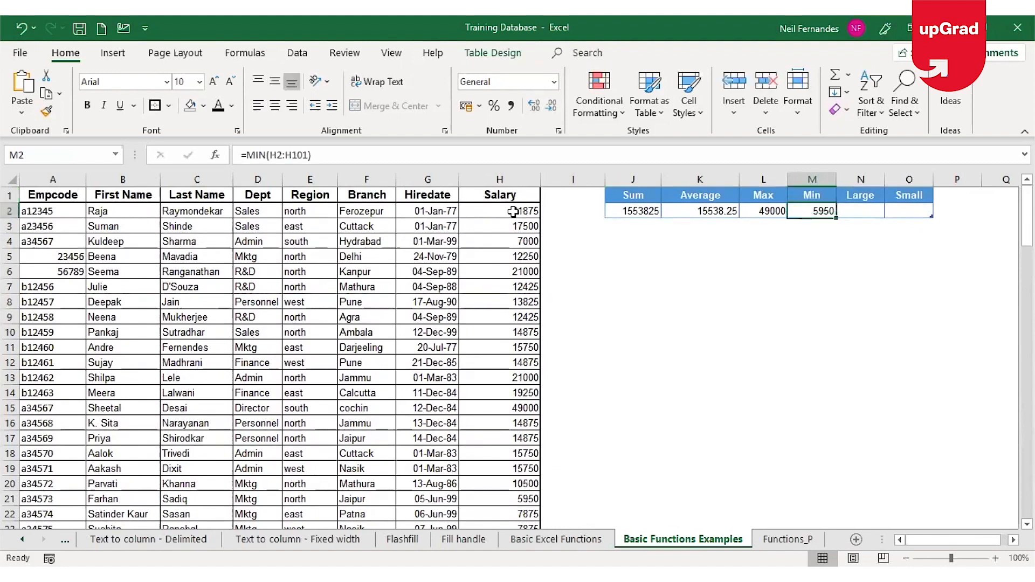
key("Right")
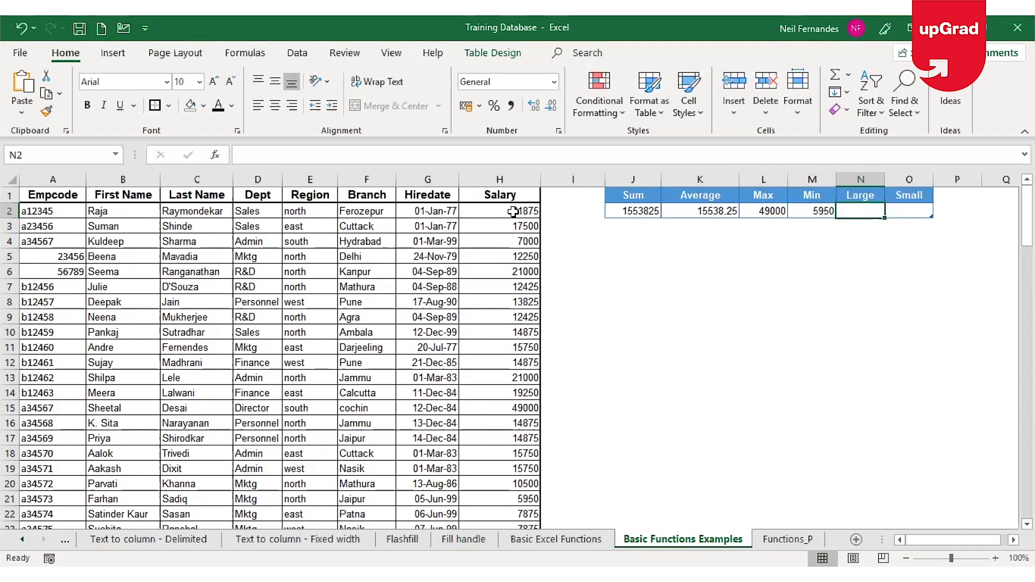
left_click(556, 540)
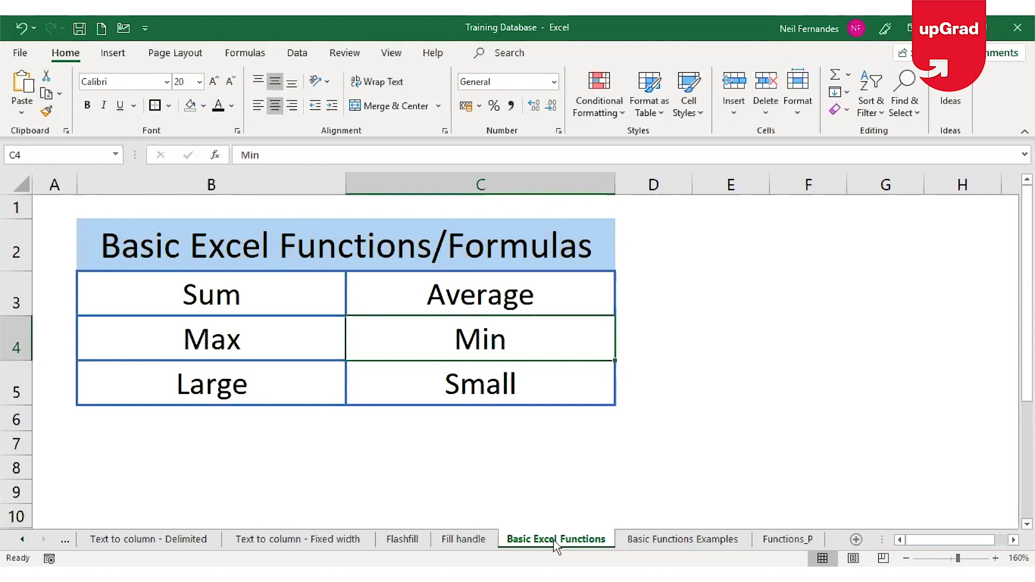
left_click(663, 540)
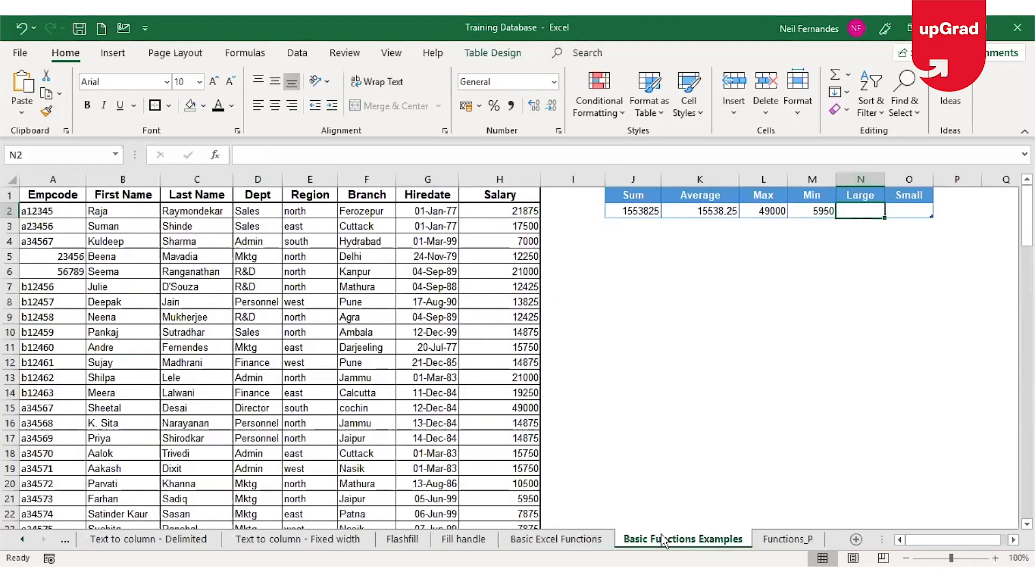
type("=")
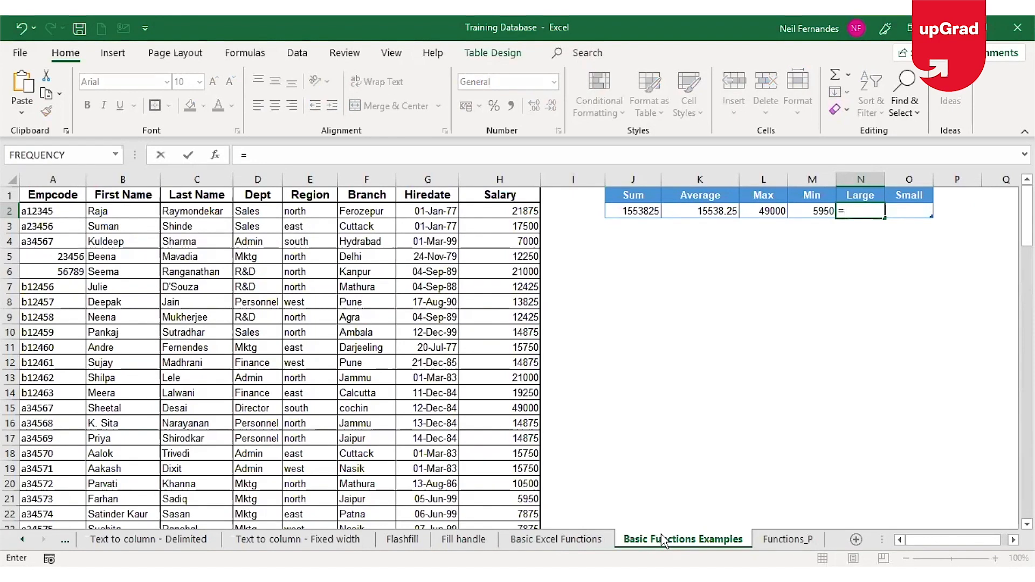
type("large(")
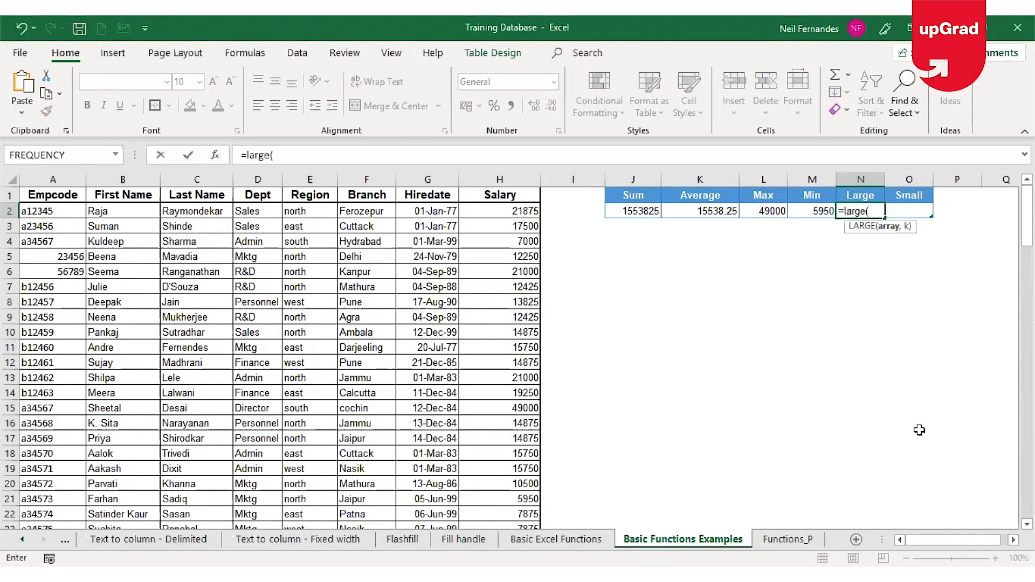
left_click(522, 212)
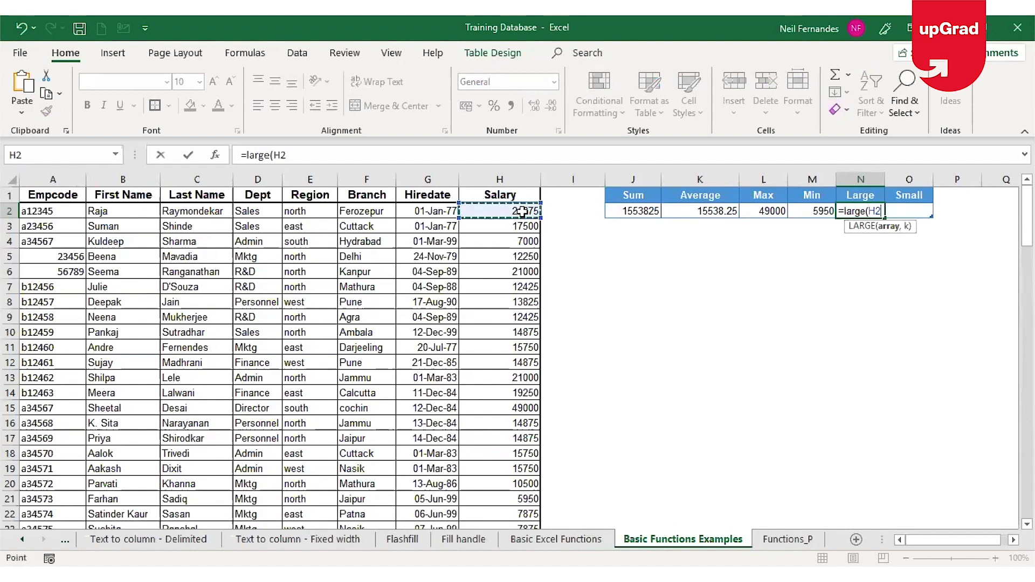
key("ctrl+shift+Down")
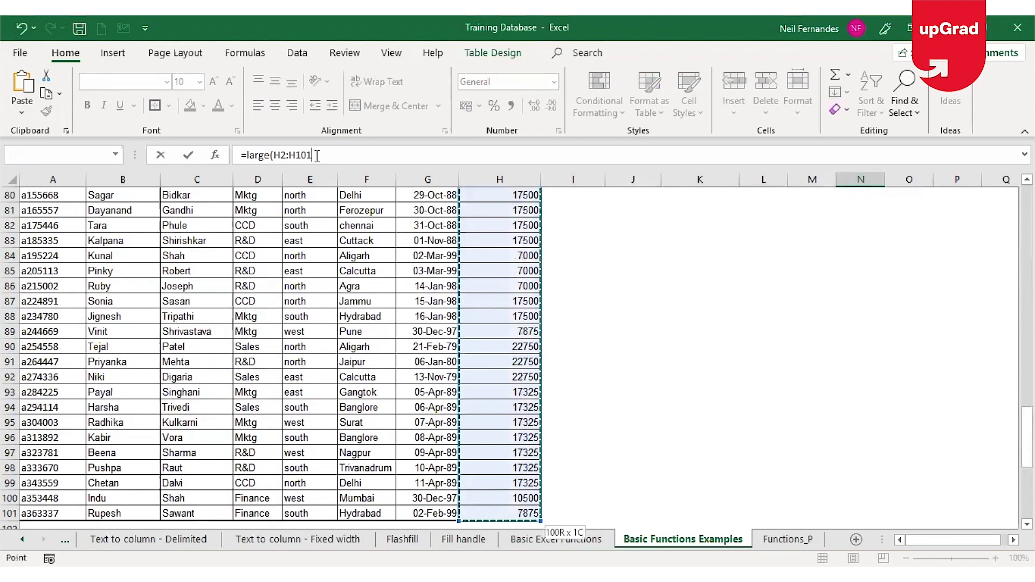
left_click(317, 156)
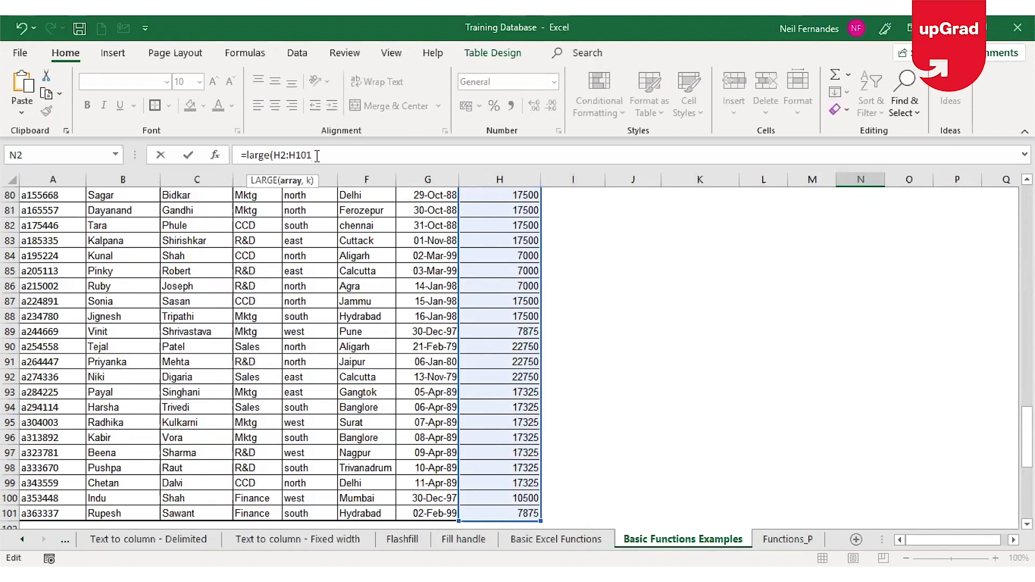
type(",")
type("1")
type(")")
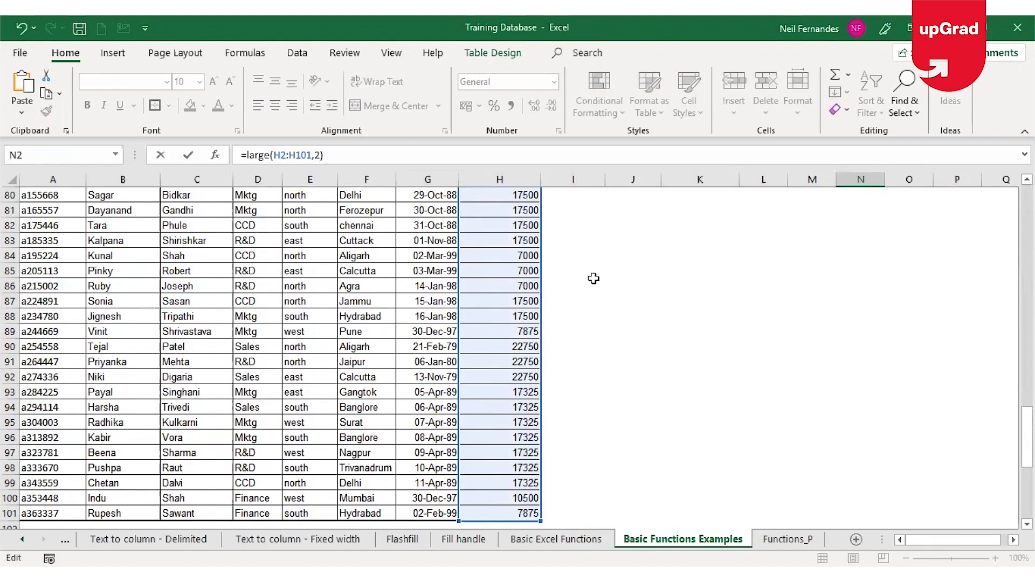
key("shift+Return")
key("Down")
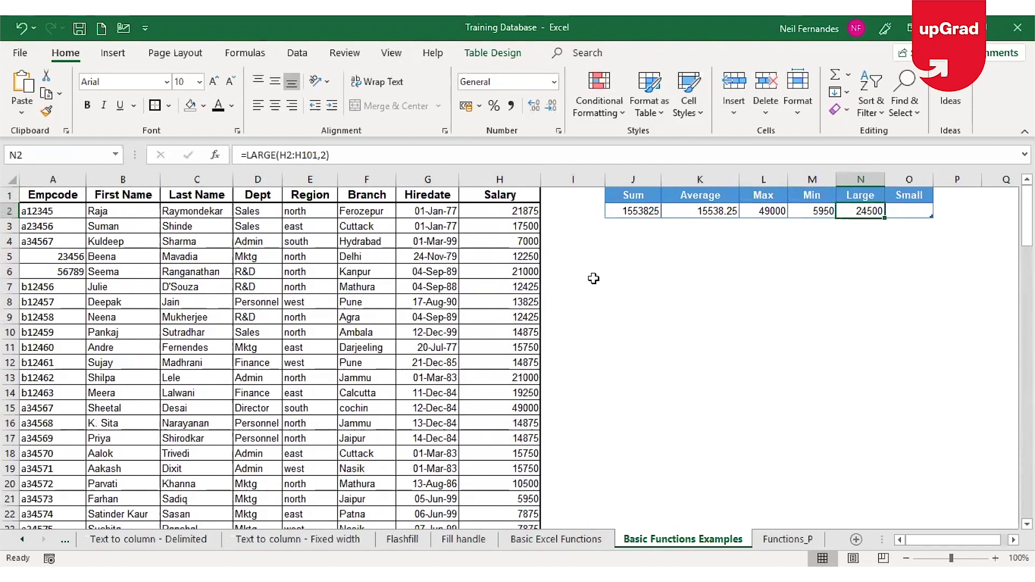
Step: Check the Small entry on the Basic Excel Functions sheet and enter =SMALL(H2:H101,2) in O2 of the Basic Functions Examples sheet
key("Right")
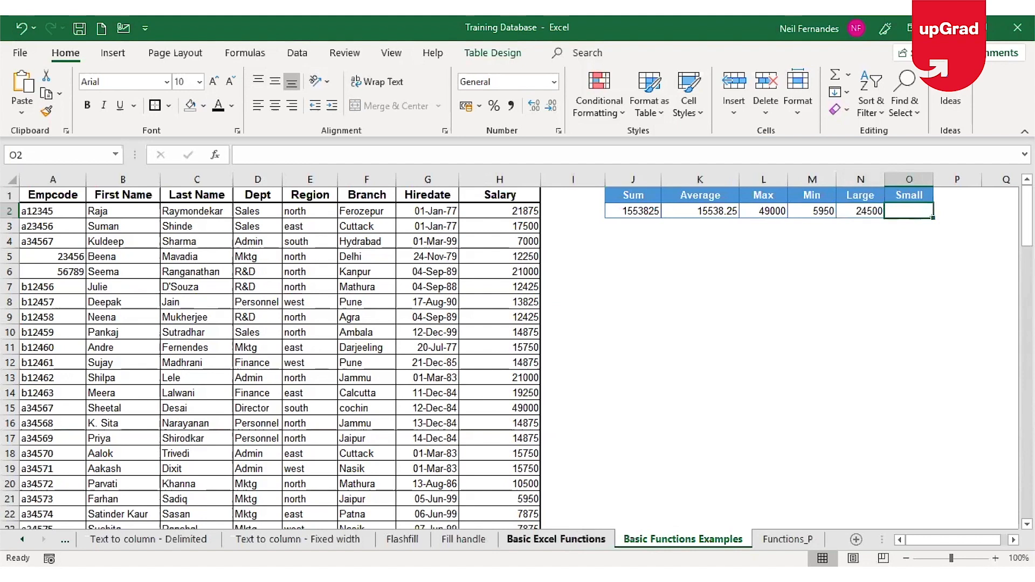
left_click(556, 539)
left_click(469, 376)
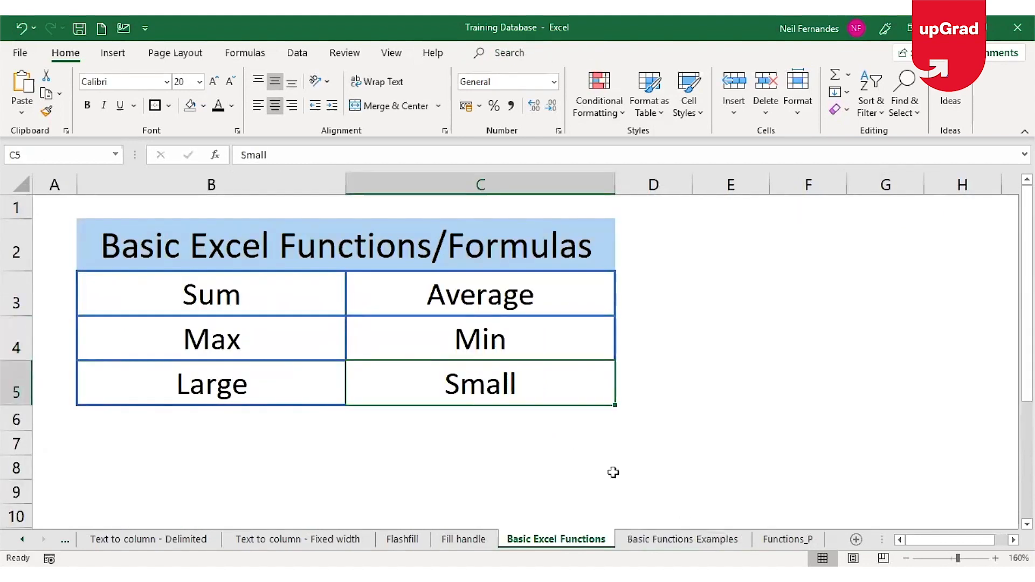
key("ctrl+Page_Down")
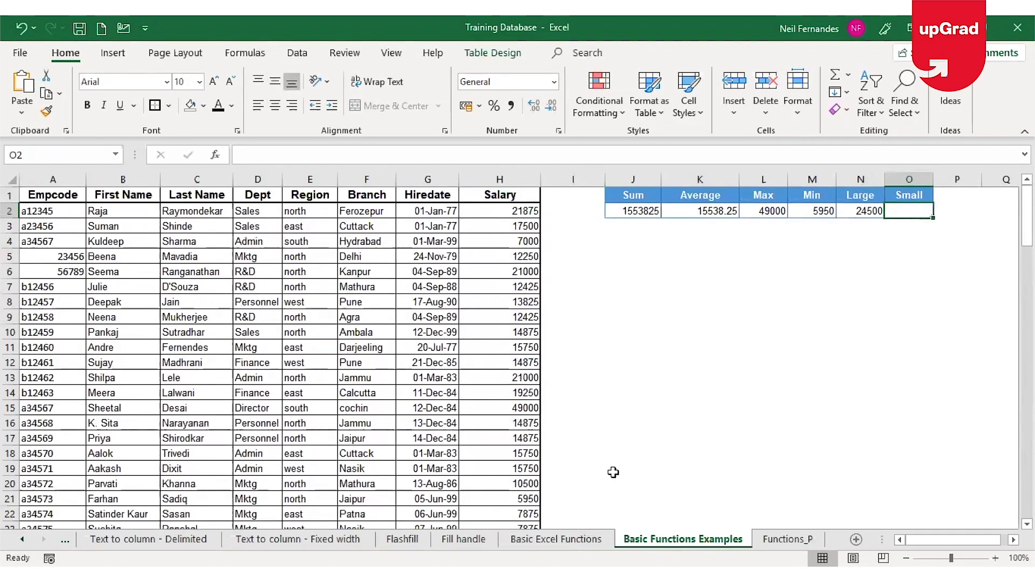
type("=s")
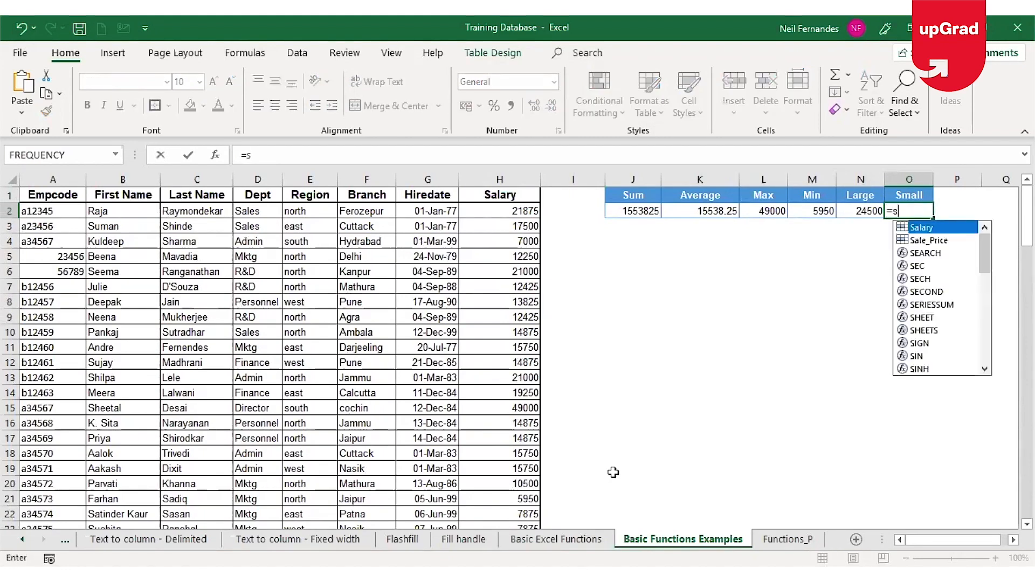
type("ma")
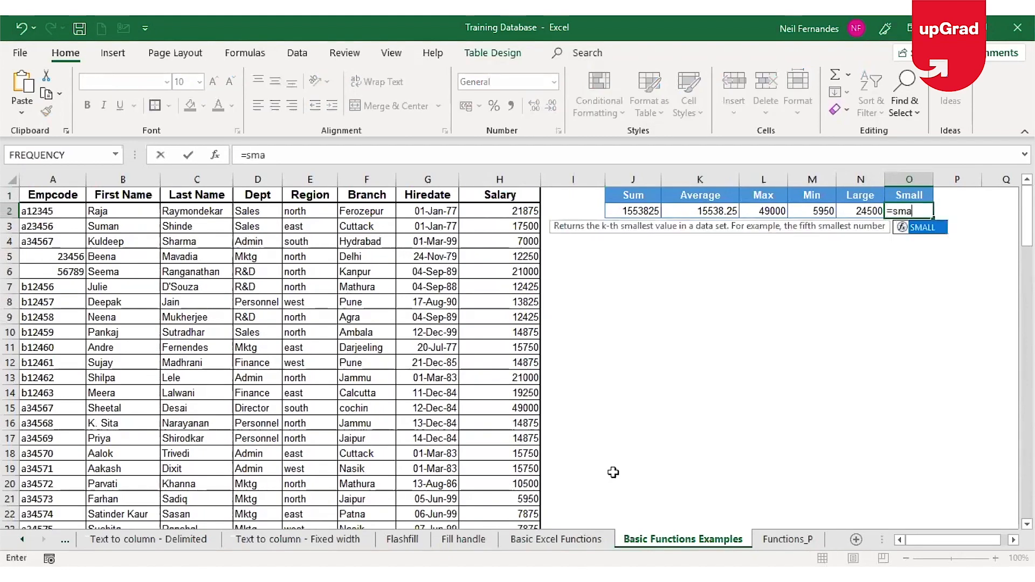
key("Tab")
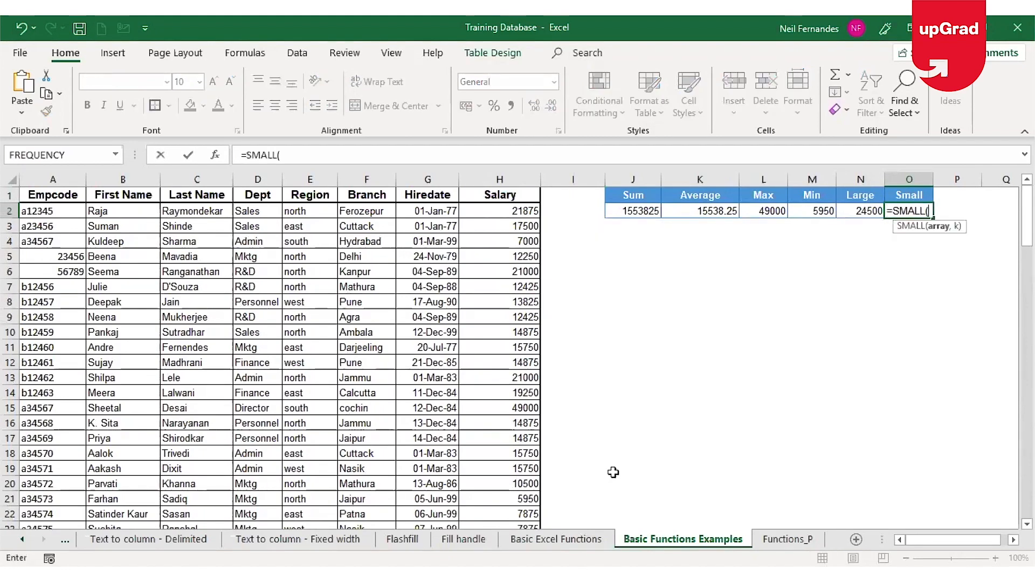
left_click(509, 209)
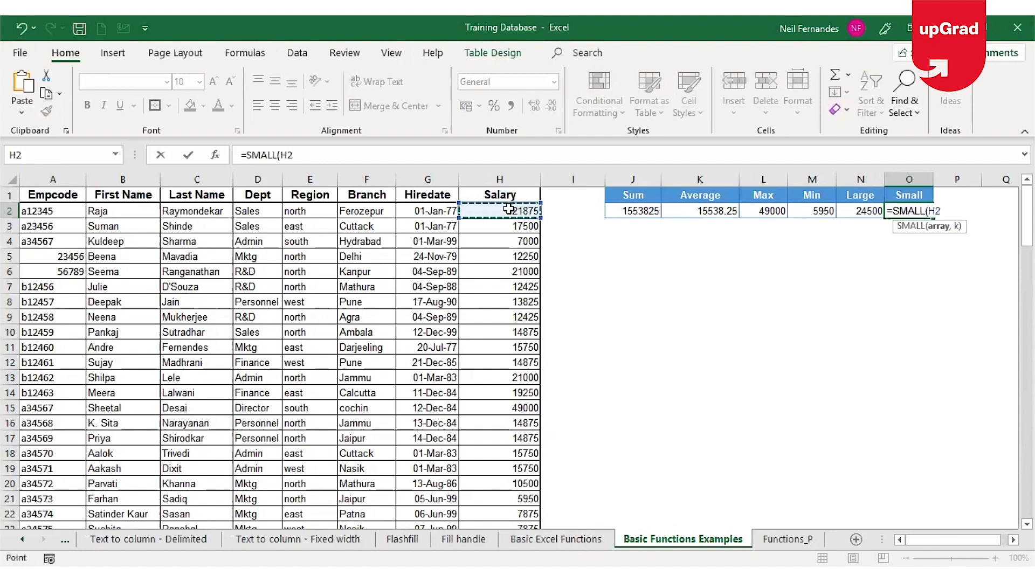
key("ctrl+shift+Down")
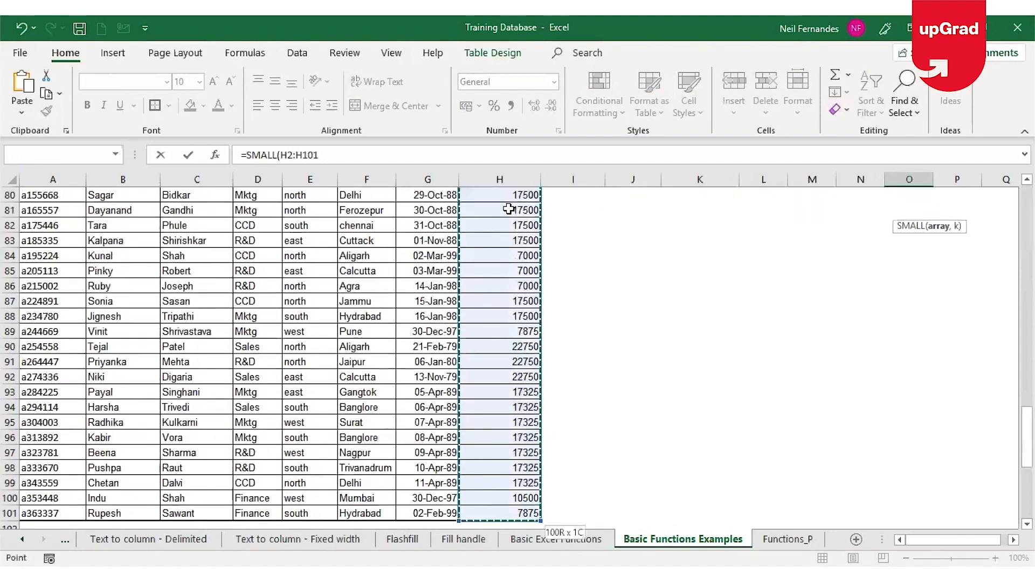
left_click(401, 150)
type(",")
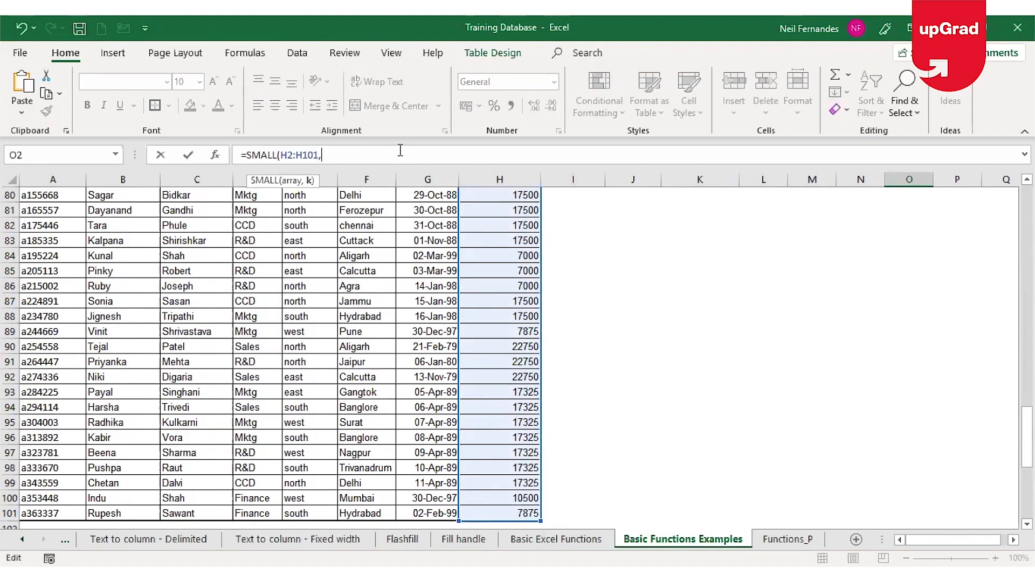
type("2)")
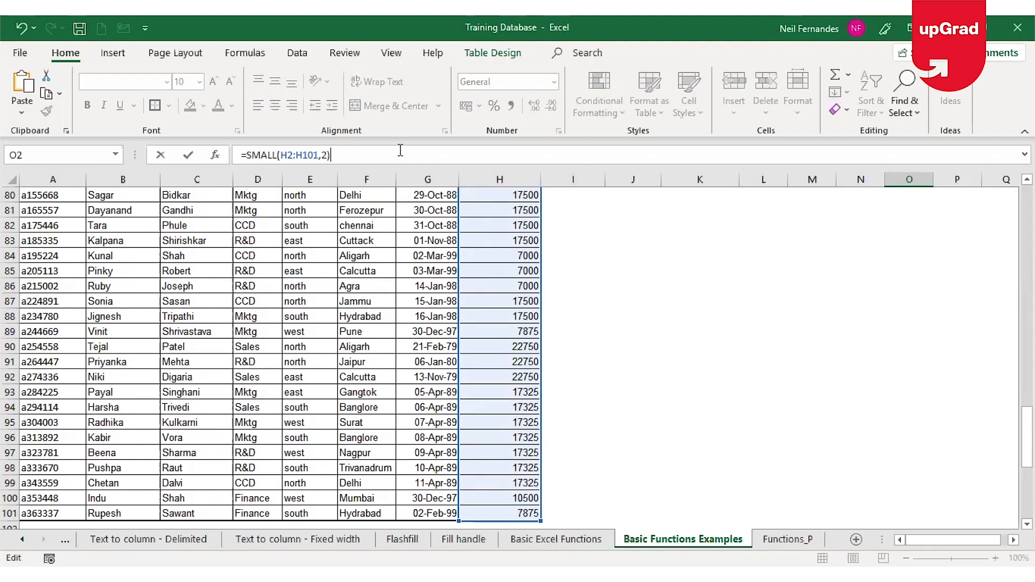
key("Return")
key("Up")
key("Up")
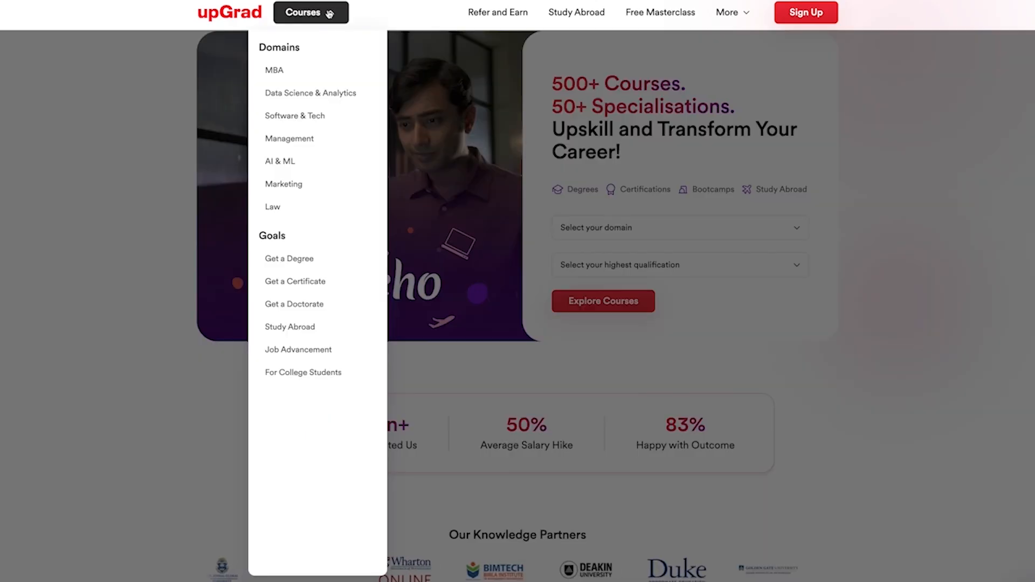
Step: On the upGrad website, view all Data Science & Analytics degrees and browse the programs from top universities
left_click(318, 93)
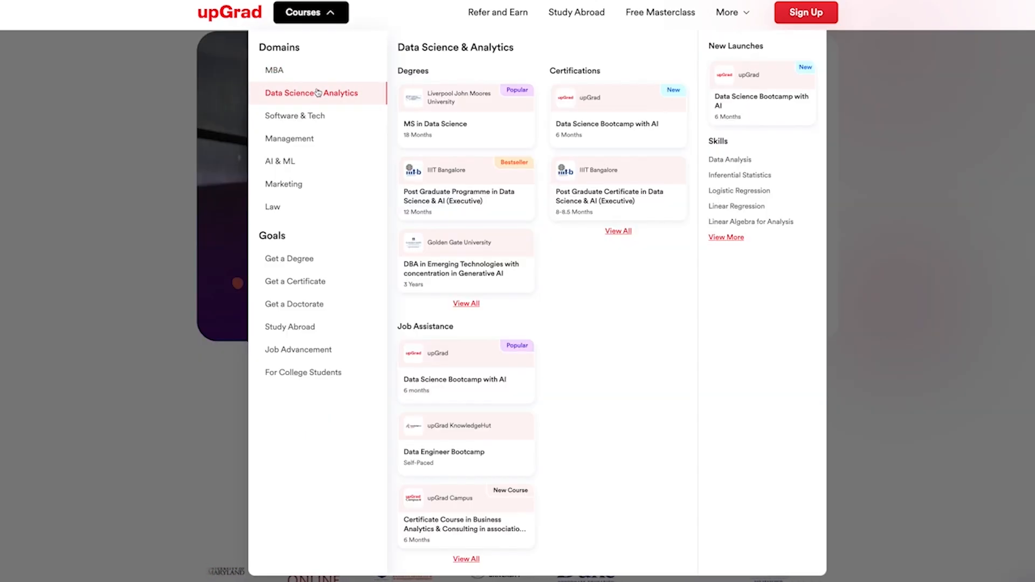
left_click(476, 303)
scroll(519, 343, "down", 1)
scroll(519, 343, "down", 7)
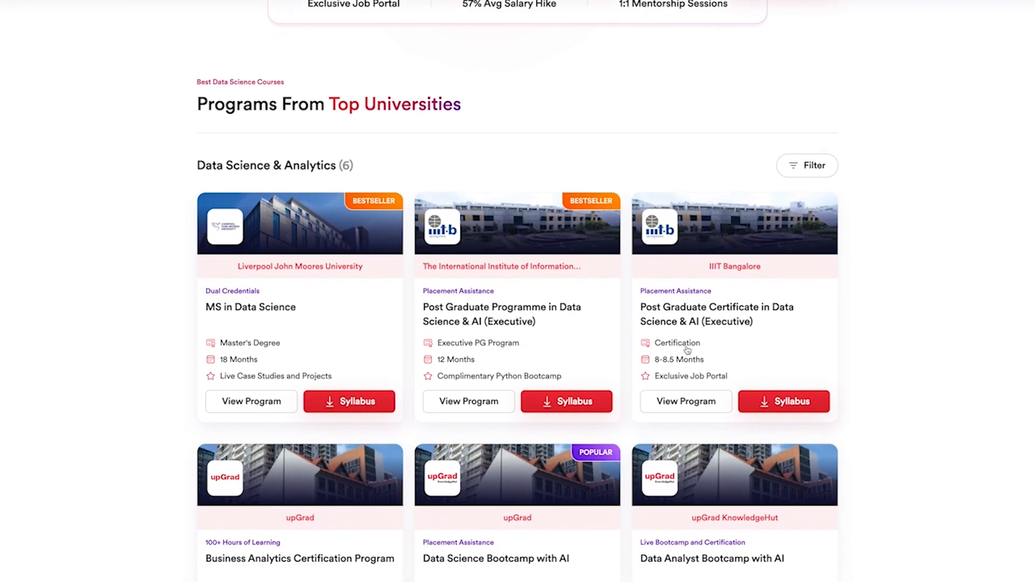
left_click(726, 364)
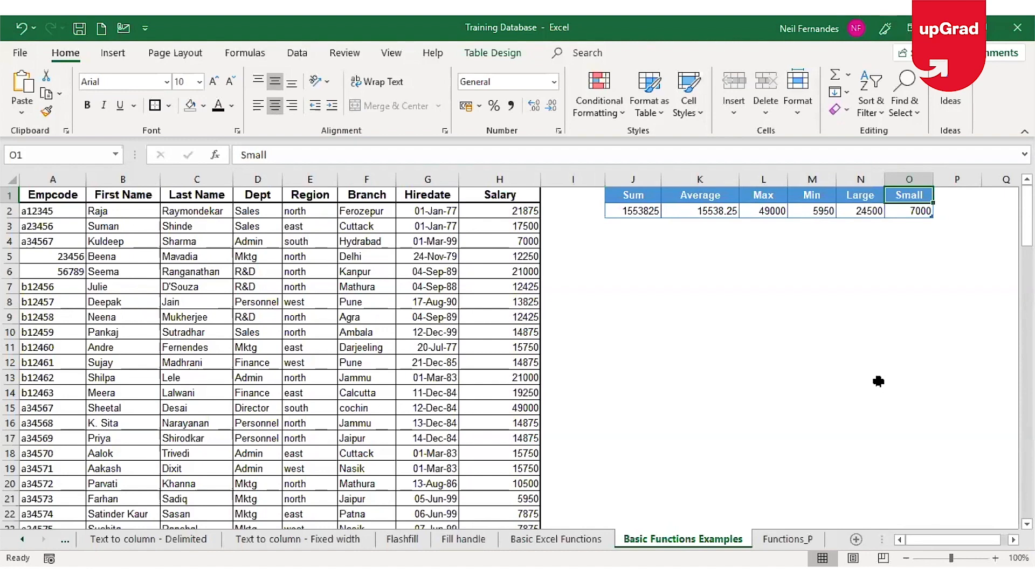
Step: Convert the employee data in A1:H101 of the Basic Functions Examples sheet into a table with headers
left_click(285, 320)
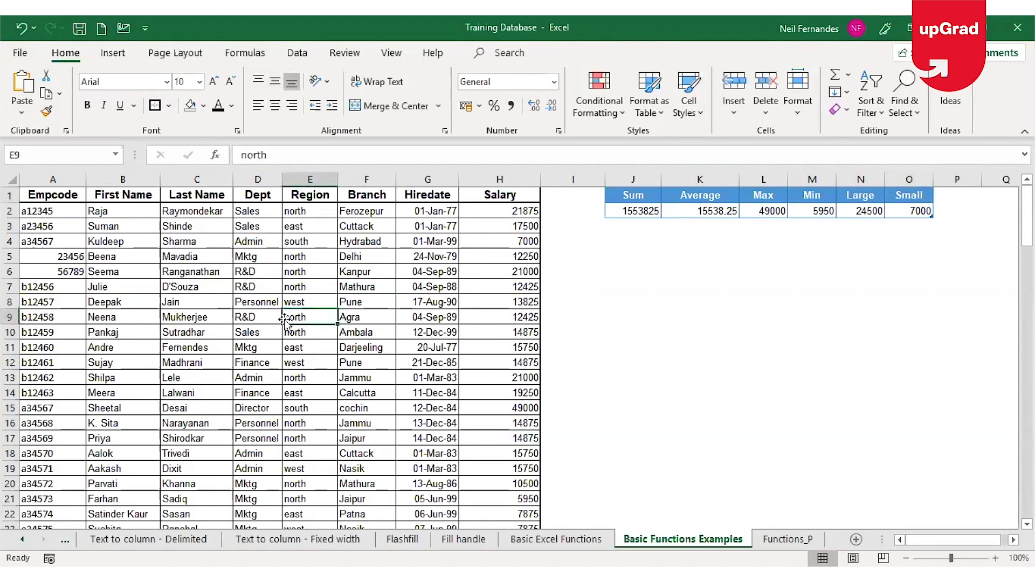
left_click(299, 269)
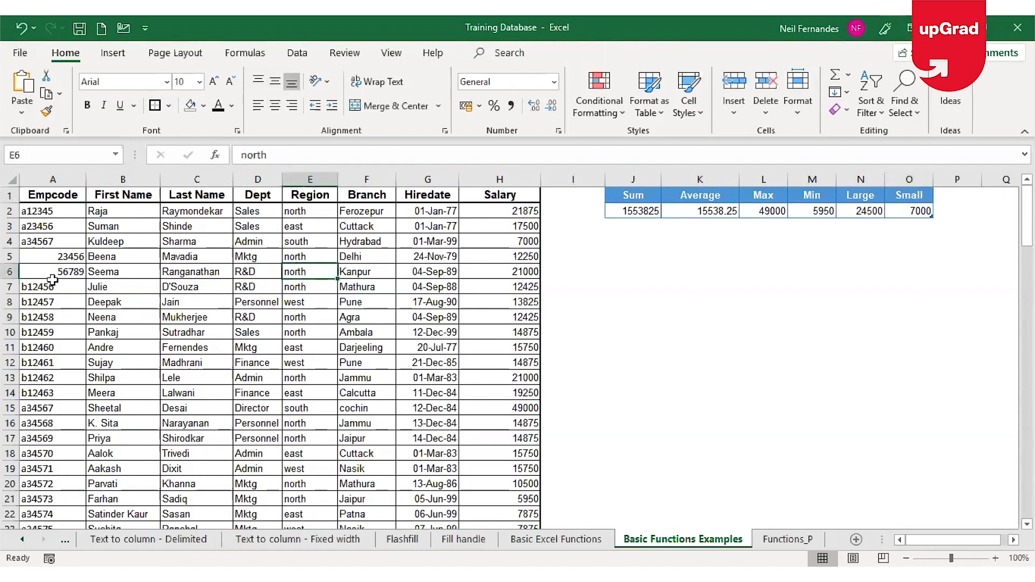
left_click(114, 53)
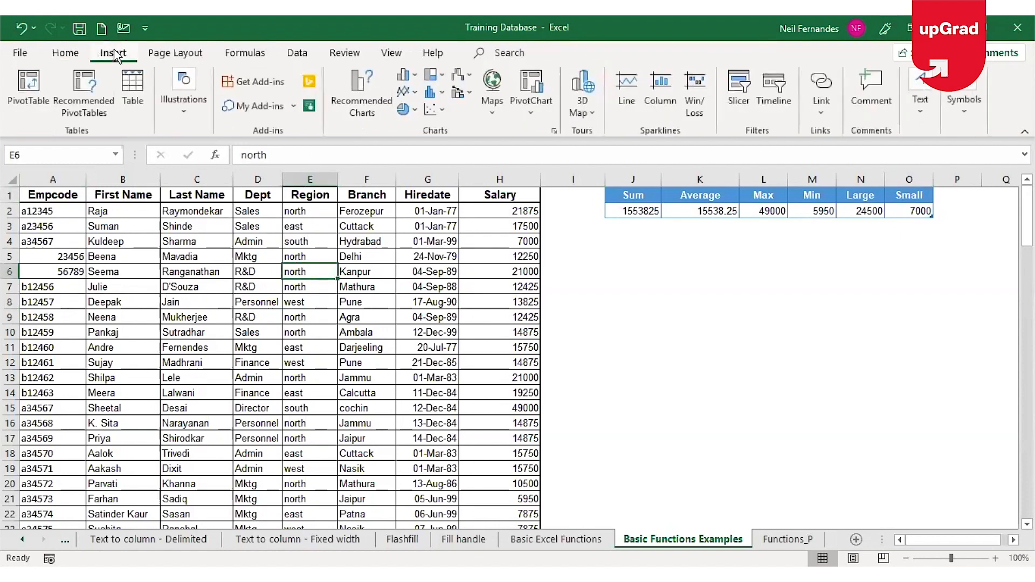
left_click(132, 99)
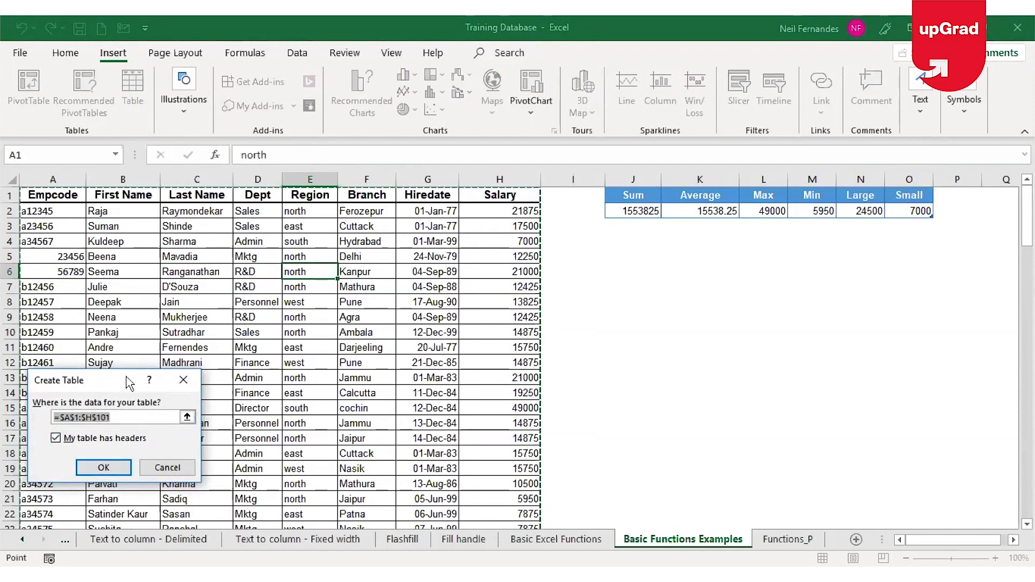
left_click_drag(127, 387, 687, 260)
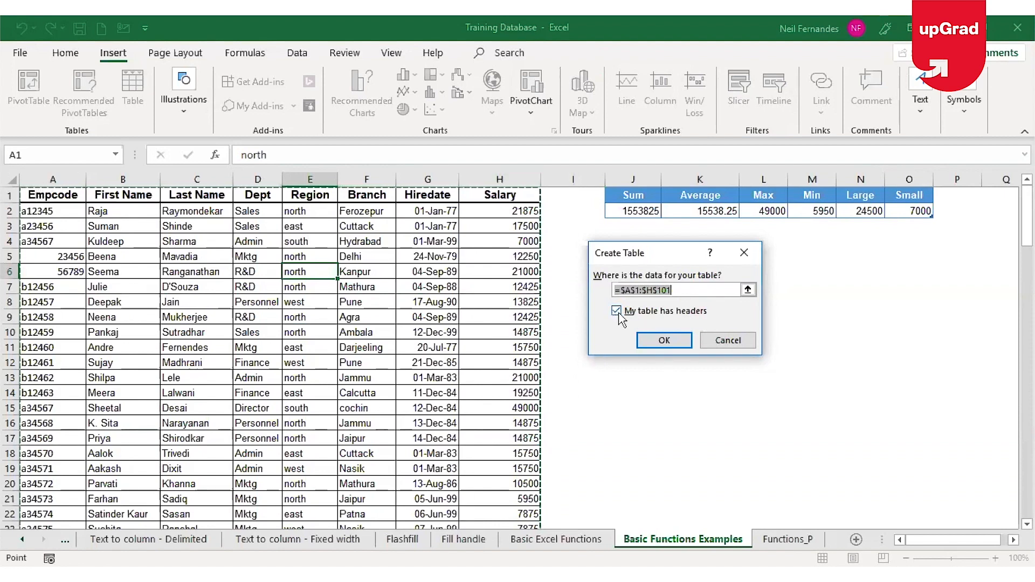
left_click(663, 341)
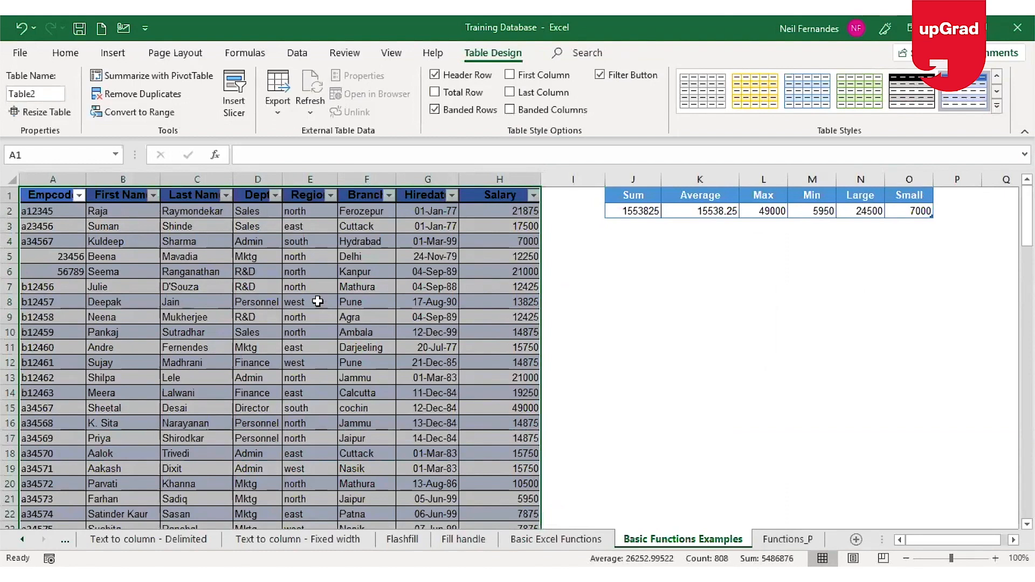
left_click(53, 226)
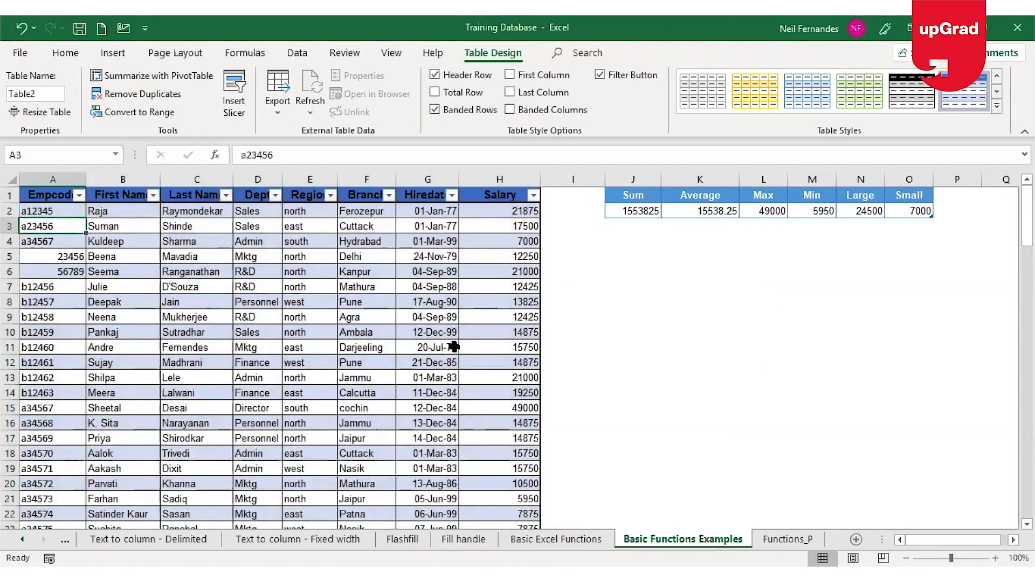
left_click(181, 290)
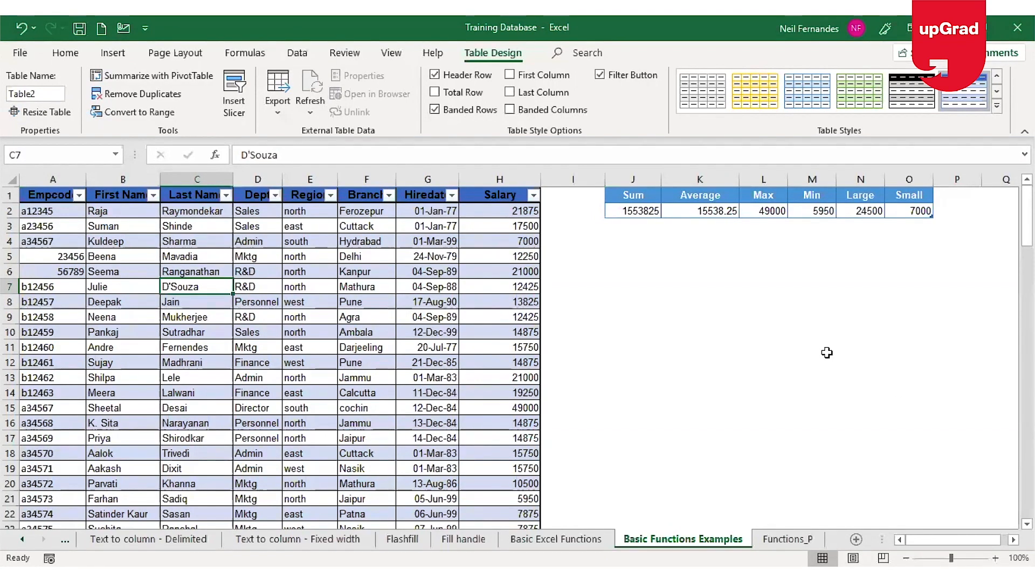
left_click(425, 194)
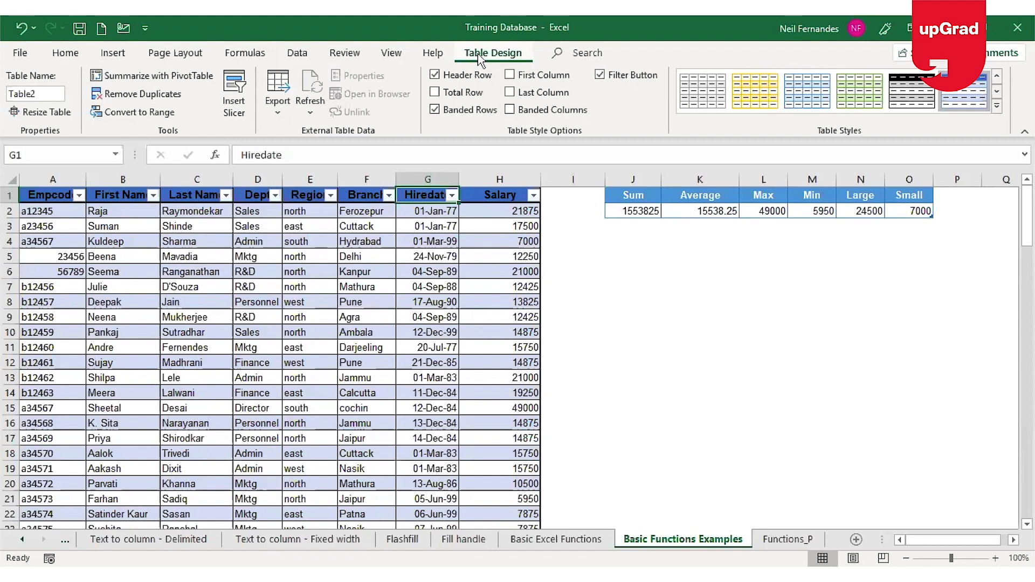
left_click(193, 346)
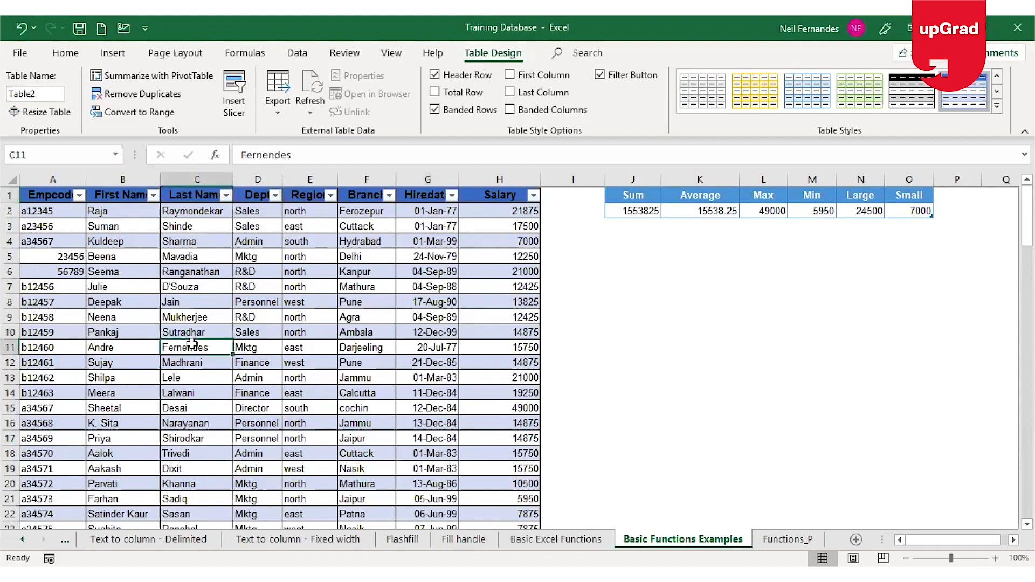
Step: Apply a light blue banded table style with a plain white header row to the employee table
left_click(802, 380)
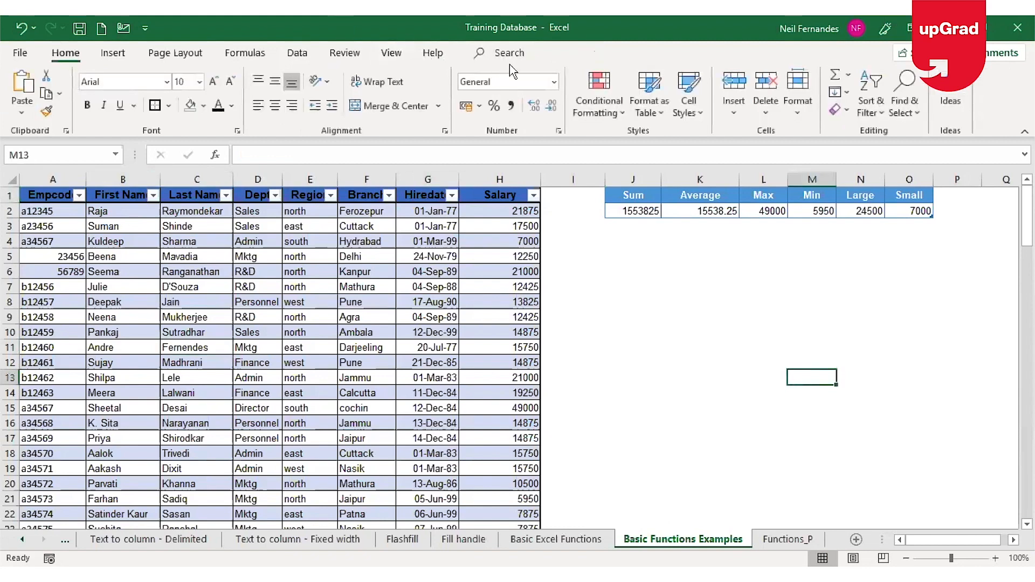
left_click(277, 346)
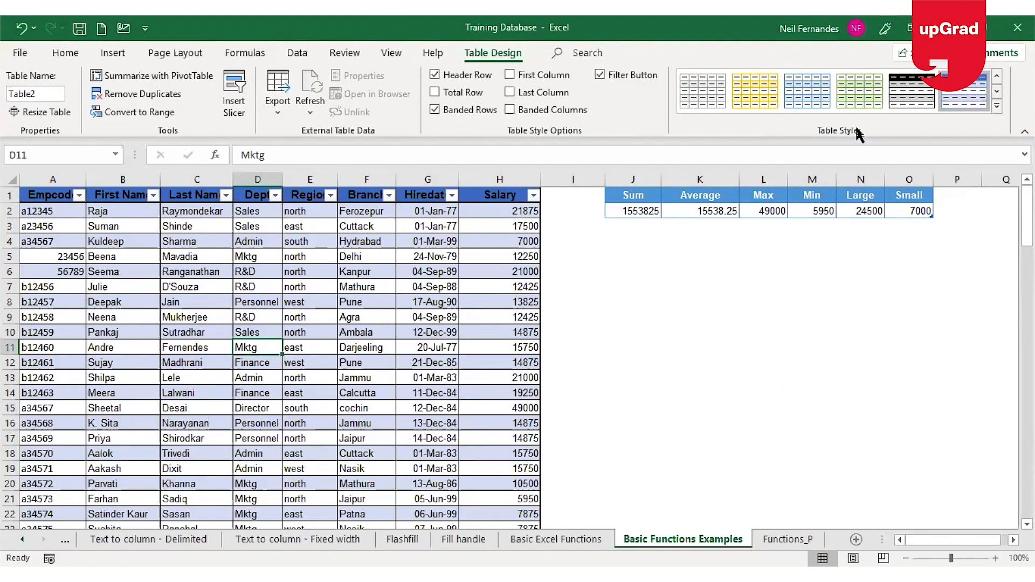
left_click(997, 108)
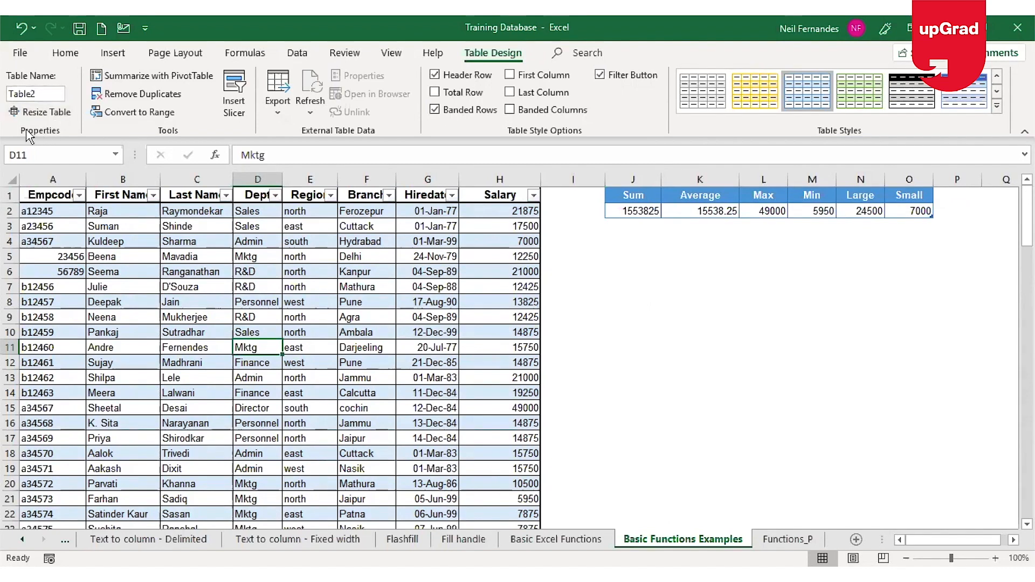
Step: Rename the employee table as Emp_Info
left_click(50, 95)
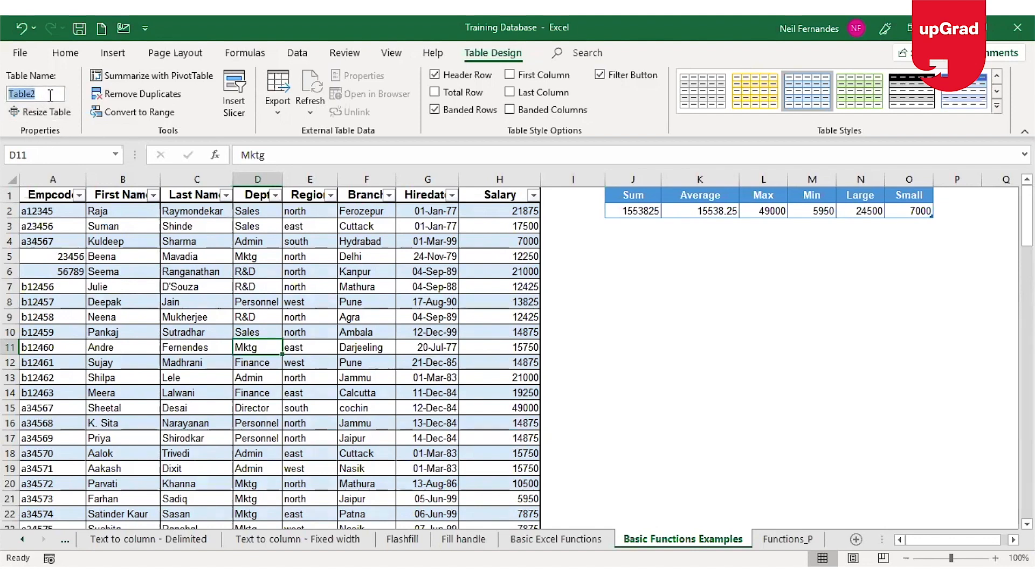
type("Emp")
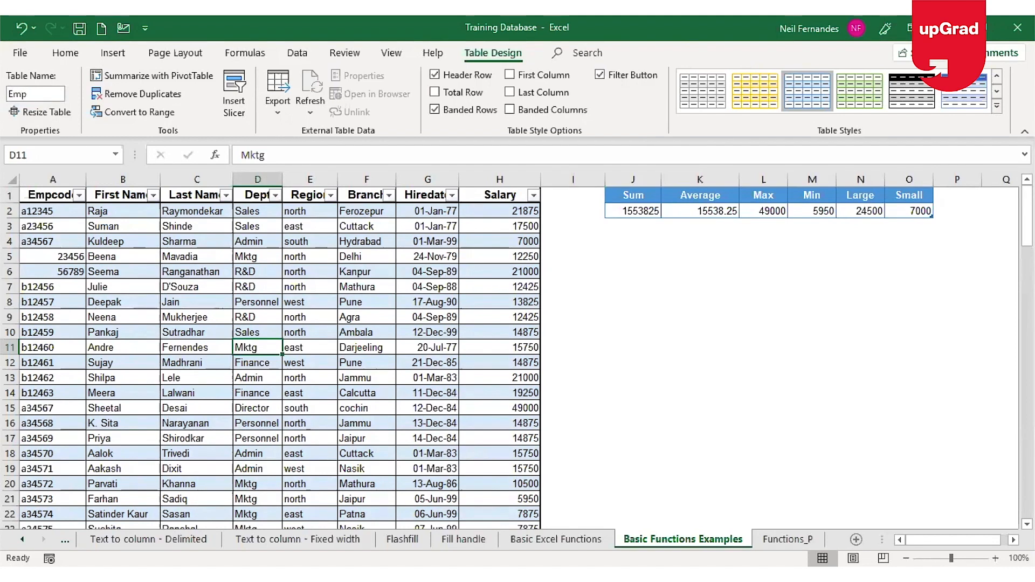
type("_Info")
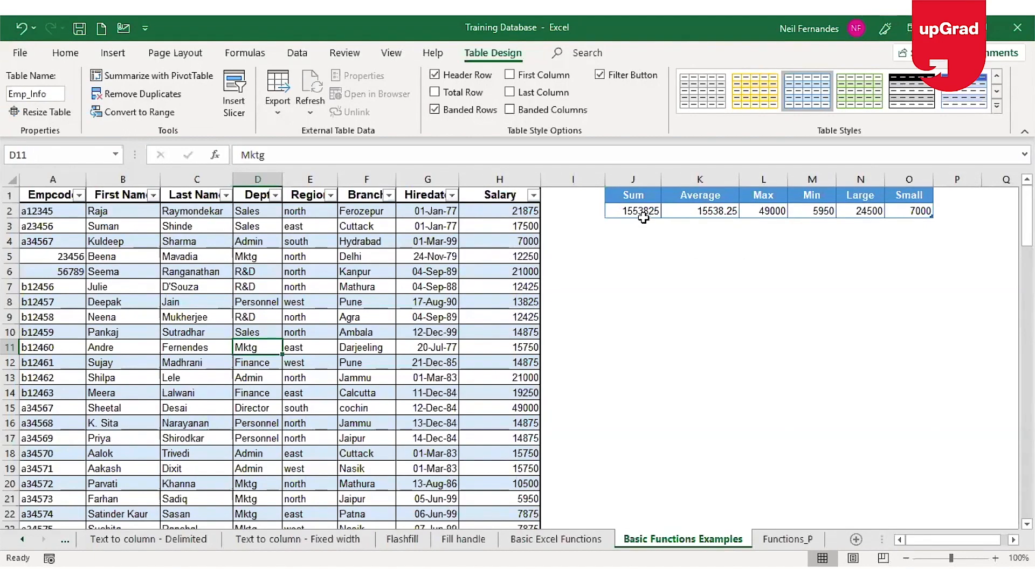
Step: Replace the Sum formula in J2 with =SUM(Emp_Info[Salary]), referencing the table's whole Salary column
left_click_drag(649, 208, 913, 208)
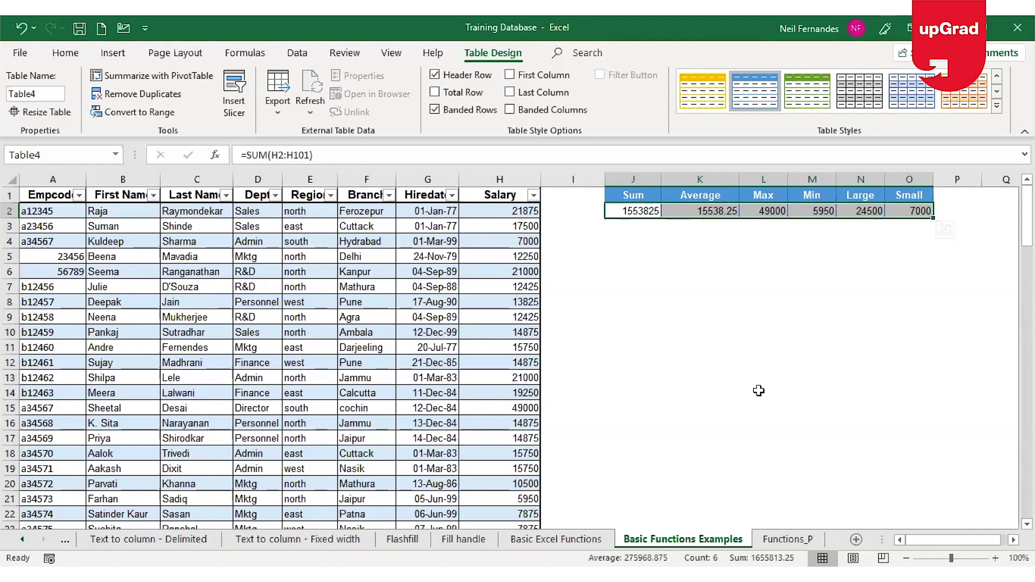
left_click(636, 211)
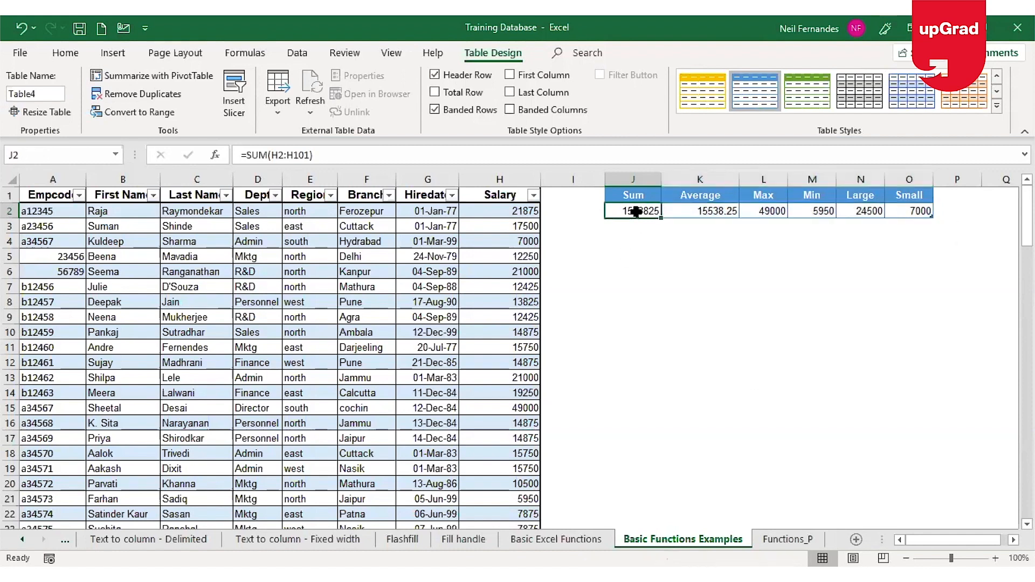
key("Delete")
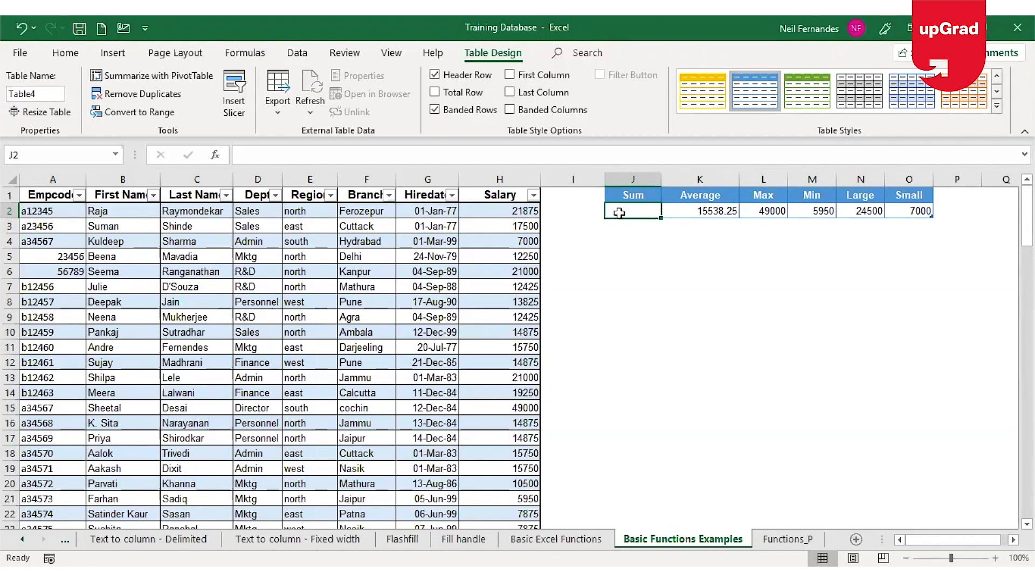
type("=s")
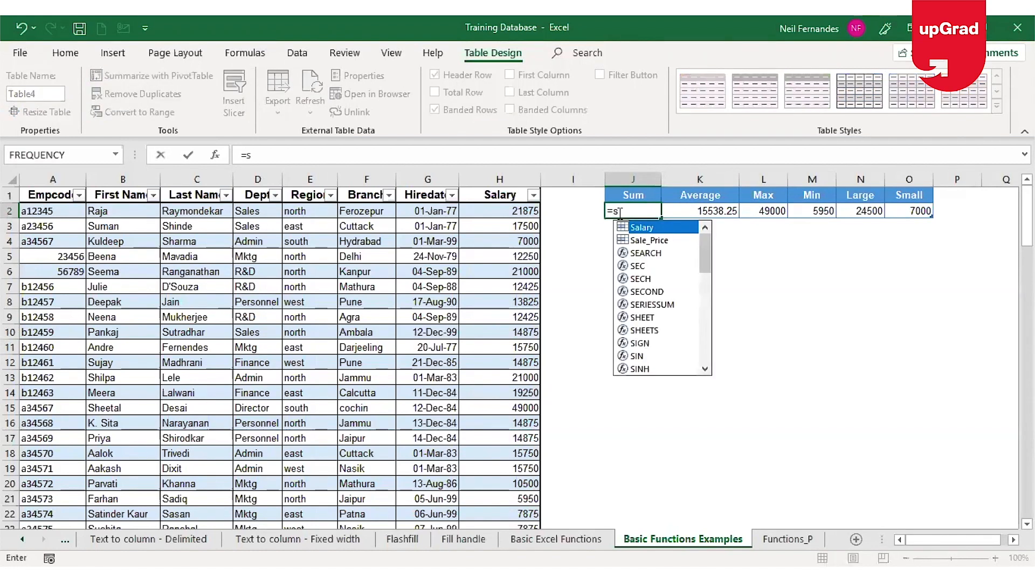
type("um(")
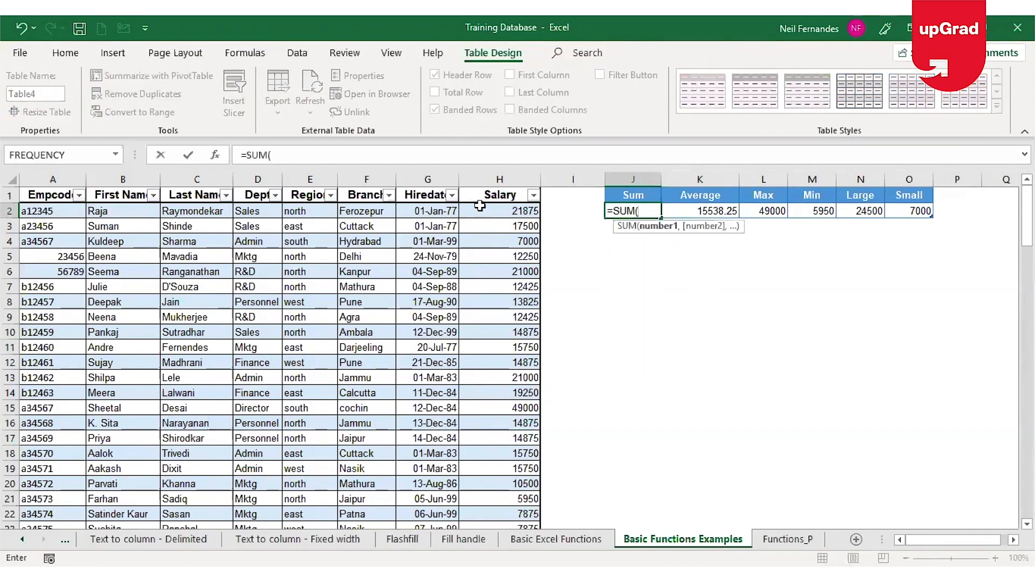
left_click(512, 208)
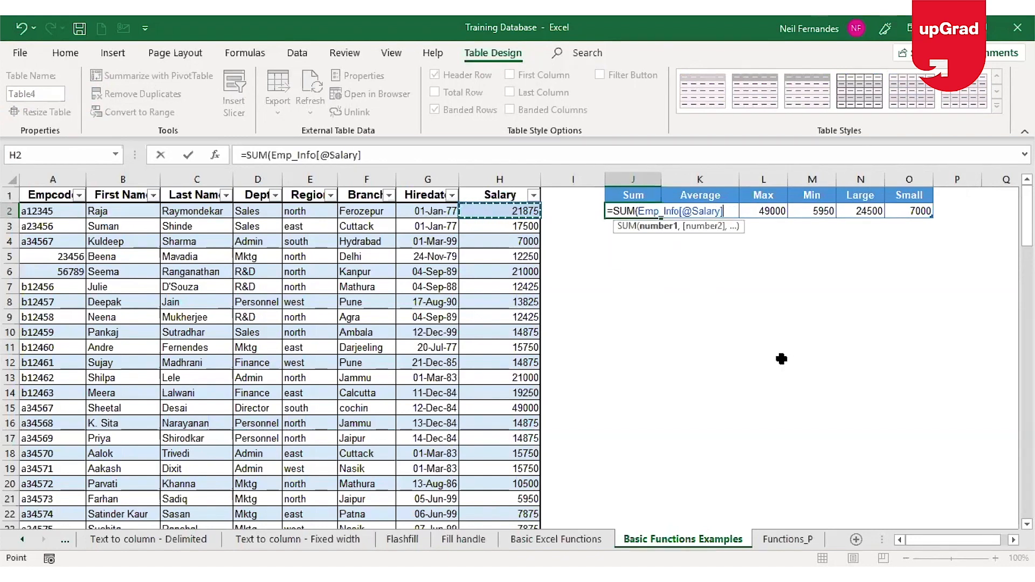
key("ctrl+shift+Down")
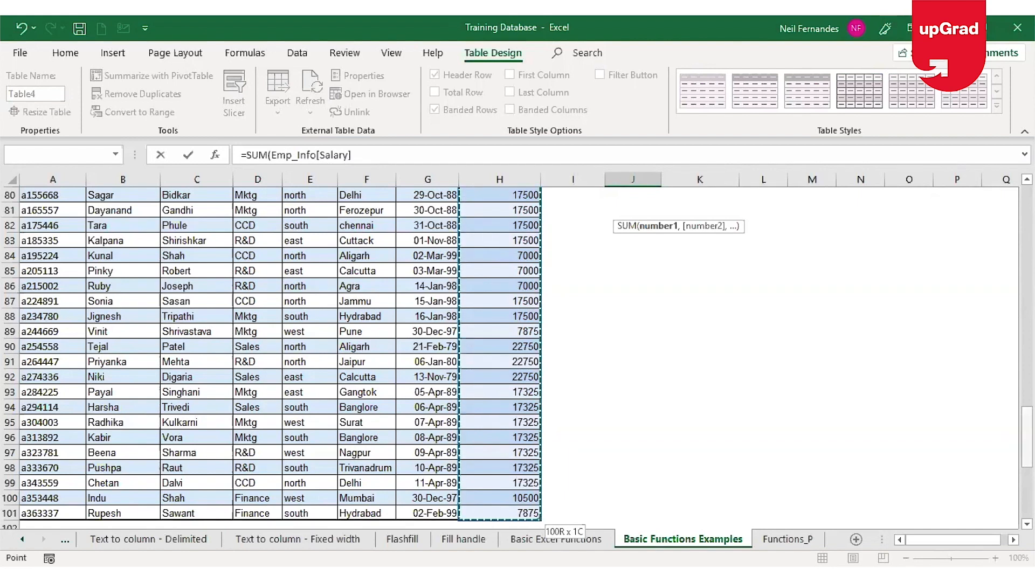
left_click_drag(1027, 445, 1027, 215)
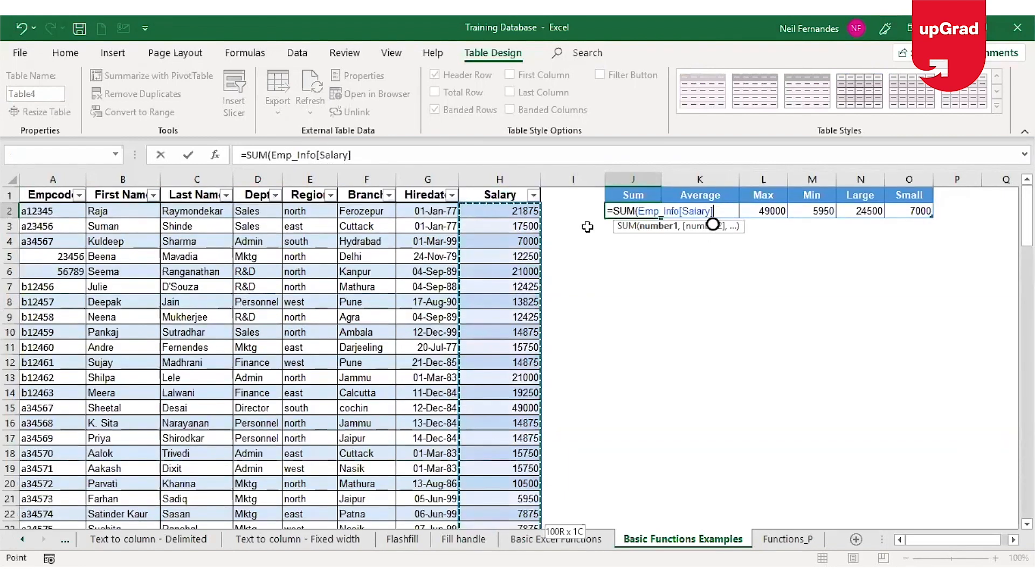
left_click(370, 156)
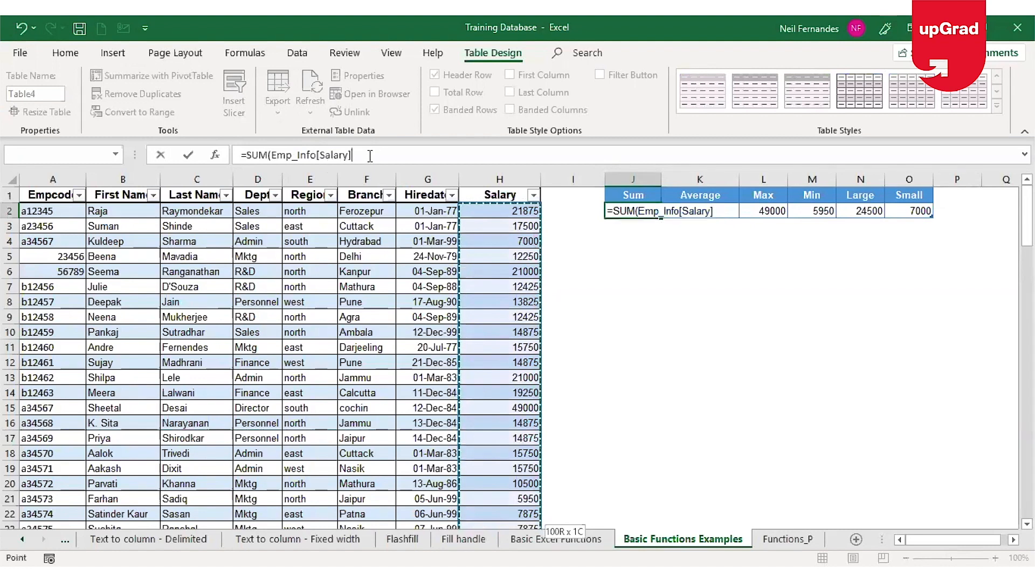
type(")")
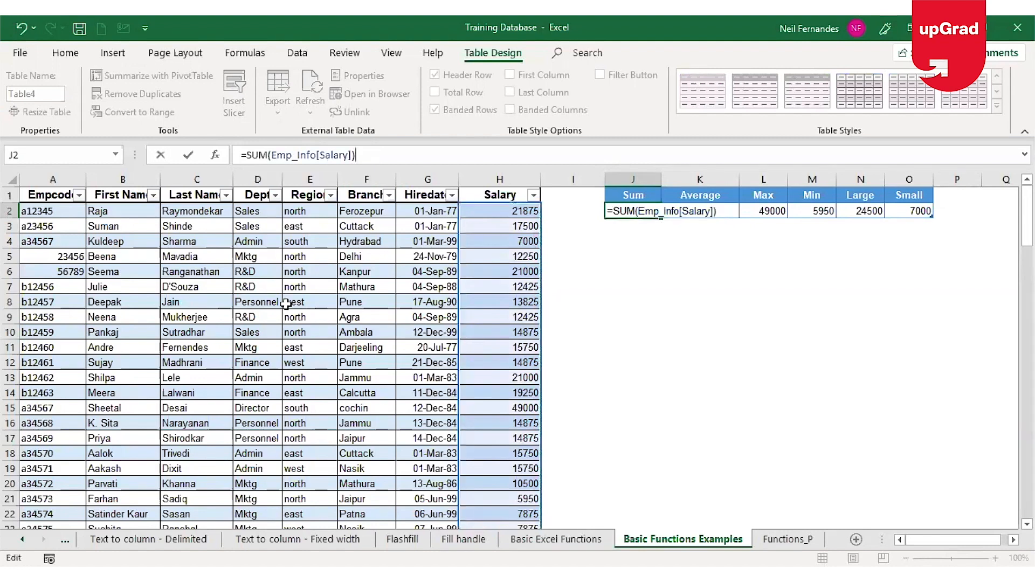
key("Return")
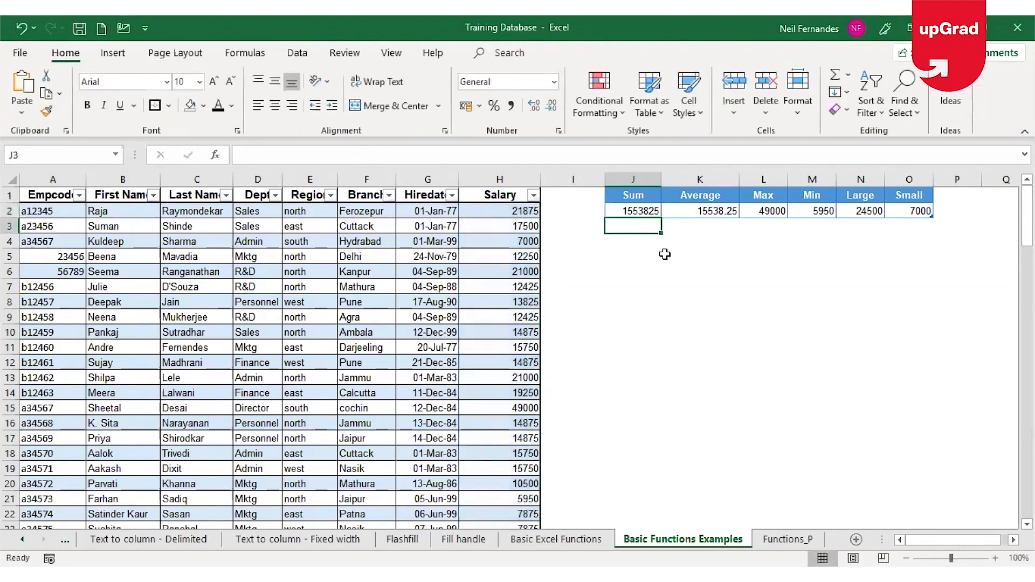
left_click(638, 211)
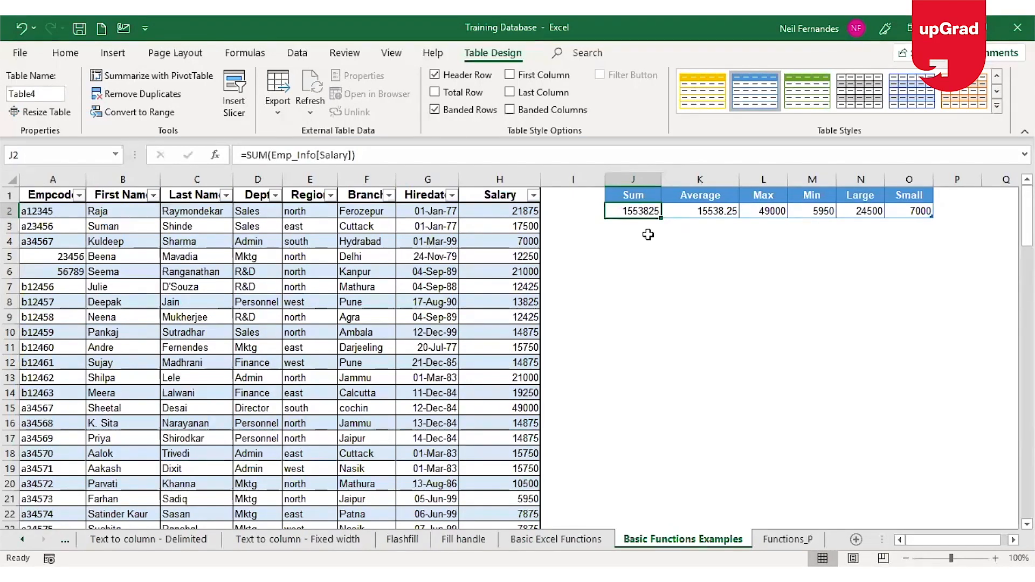
Step: Add a new employee record in row 102 directly below the table, entering the employee code, first name and last name
left_click(525, 224)
key("ctrl+Down")
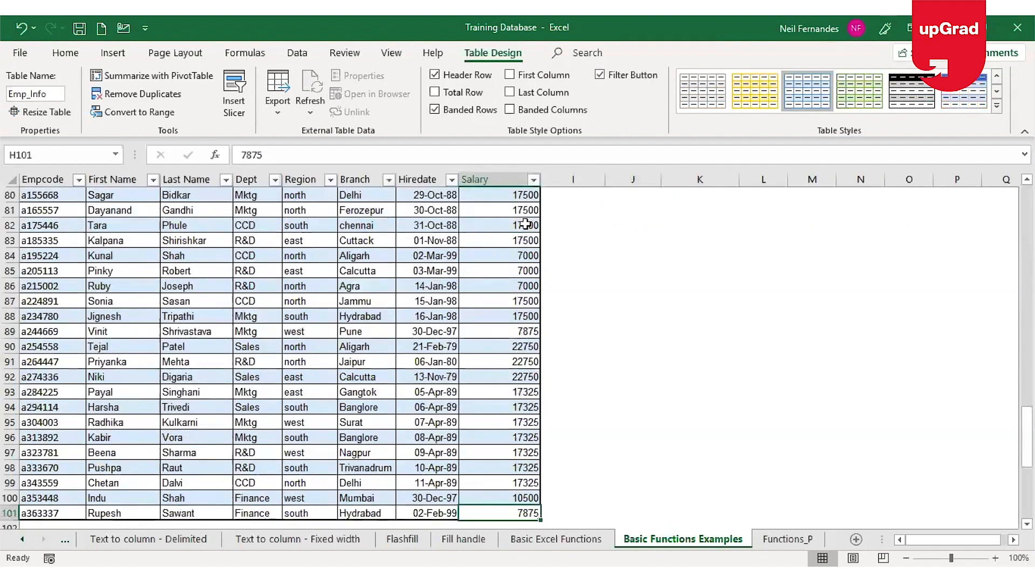
key("Down")
key("Left")
key("Left")
key("Left")
key("Left")
key("Left")
key("Left")
key("Left")
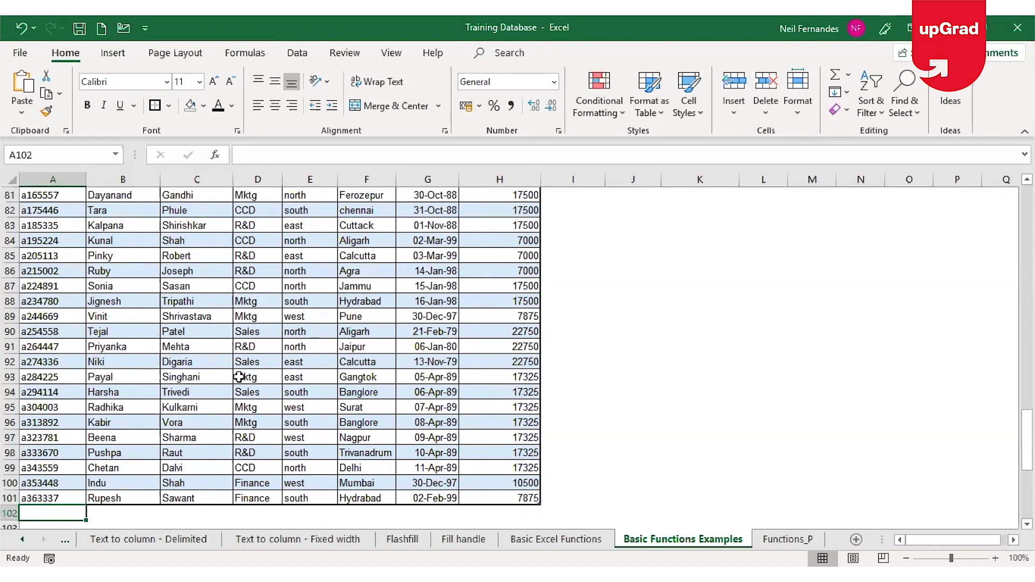
type("a")
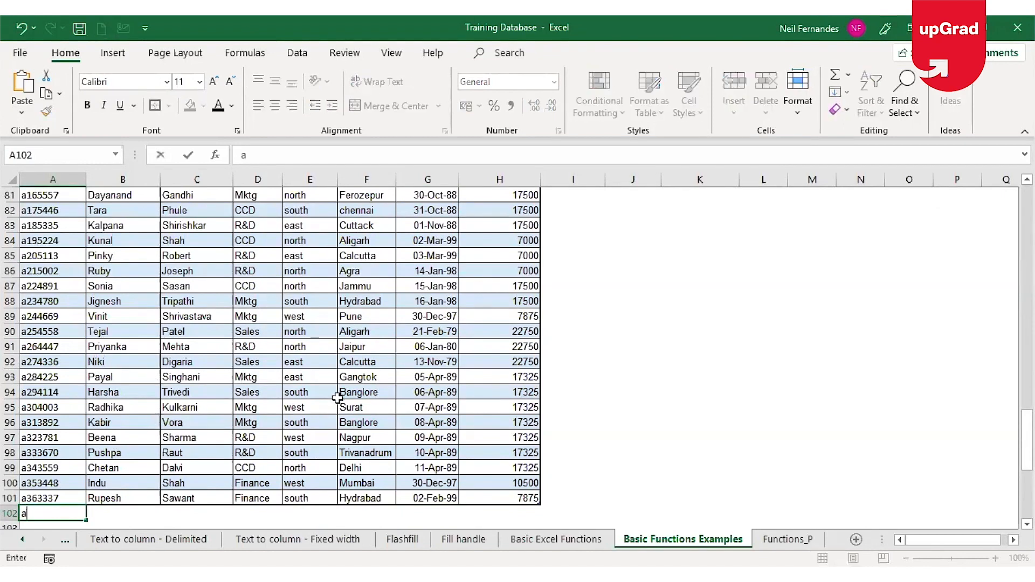
type("134790")
key("Tab")
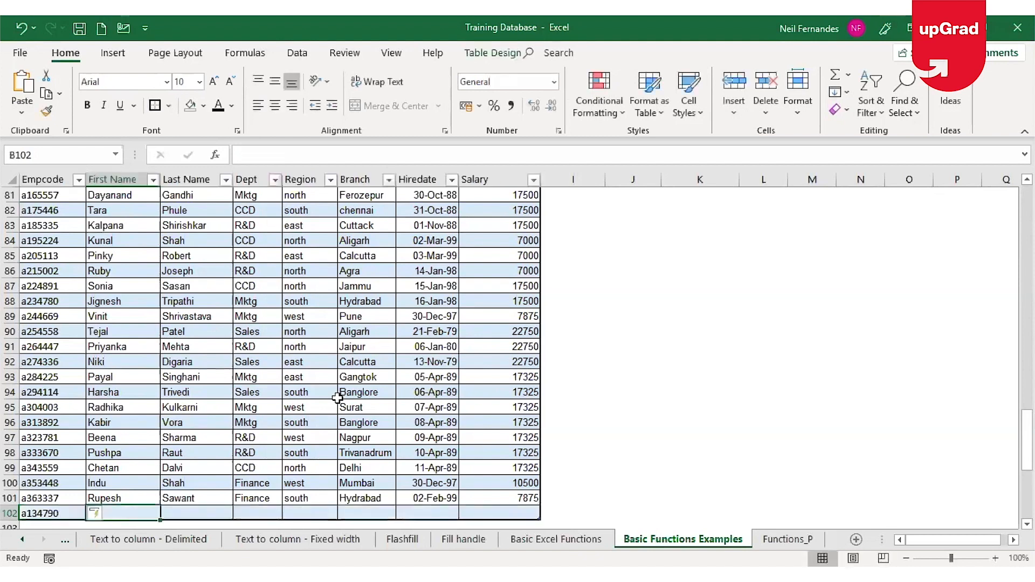
type("Sannjay")
key("Tab")
type("Jagtiani")
key("Tab")
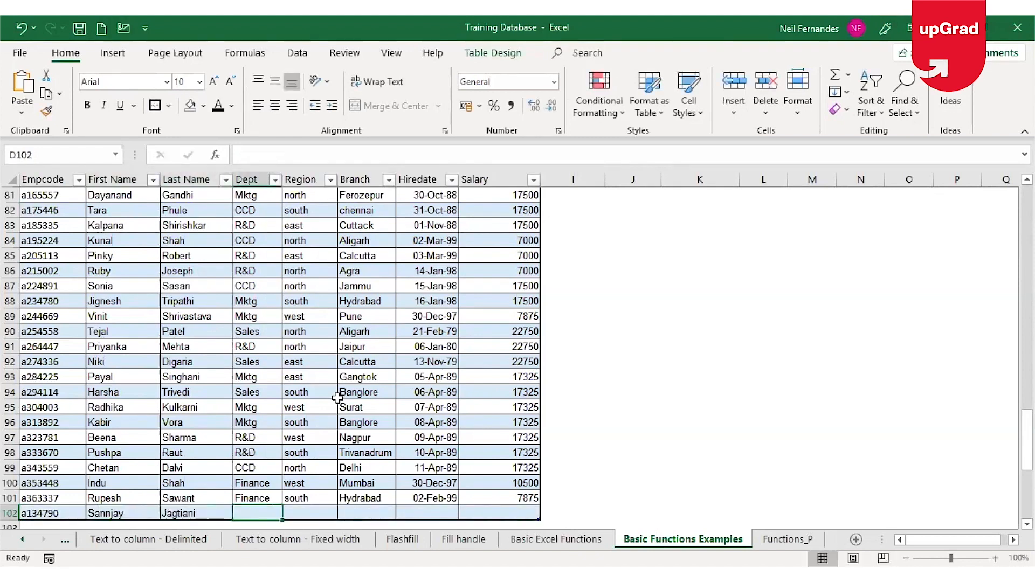
Step: Fill the Dept, Region, Branch and Hiredate cells of row 102 with the values from the row above
key("ctrl+d")
key("Tab")
key("ctrl+d")
key("Tab")
key("ctrl+d")
key("Tab")
key("ctrl+d")
key("Tab")
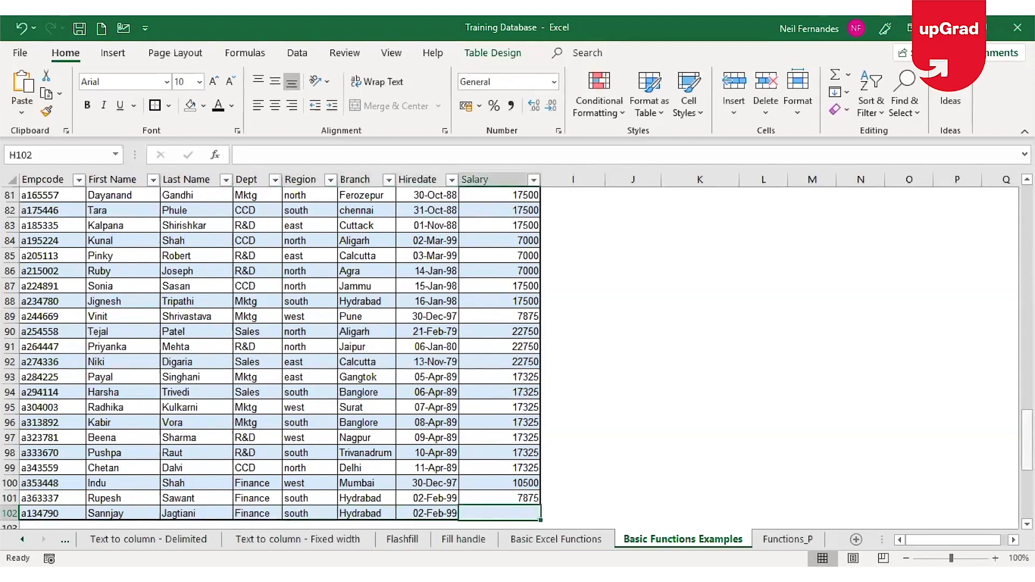
Step: Check the Sum in J2, and enter 100000 as the new employee's salary in H102
left_click_drag(1027, 439, 1026, 215)
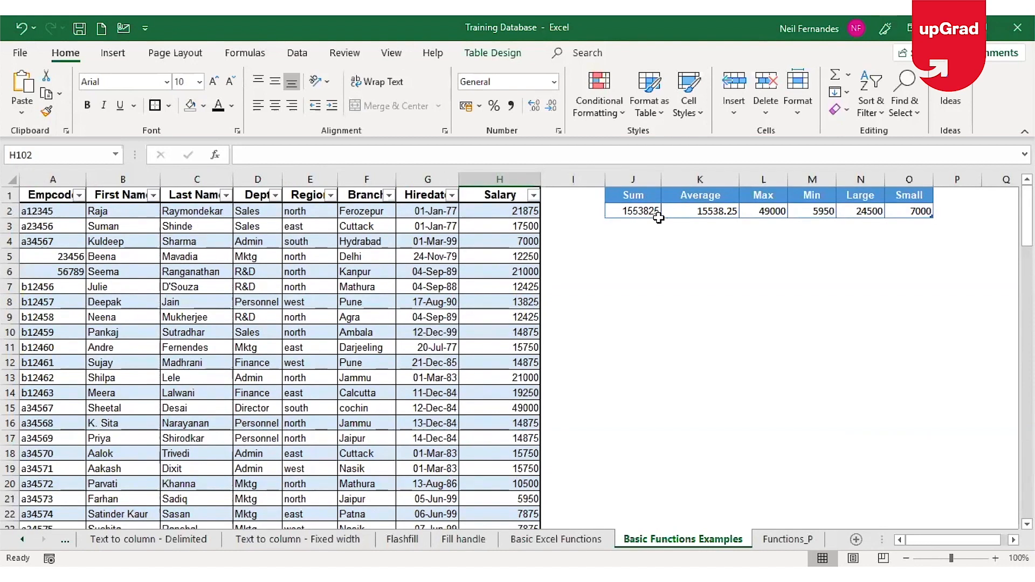
left_click_drag(1026, 215, 1027, 457)
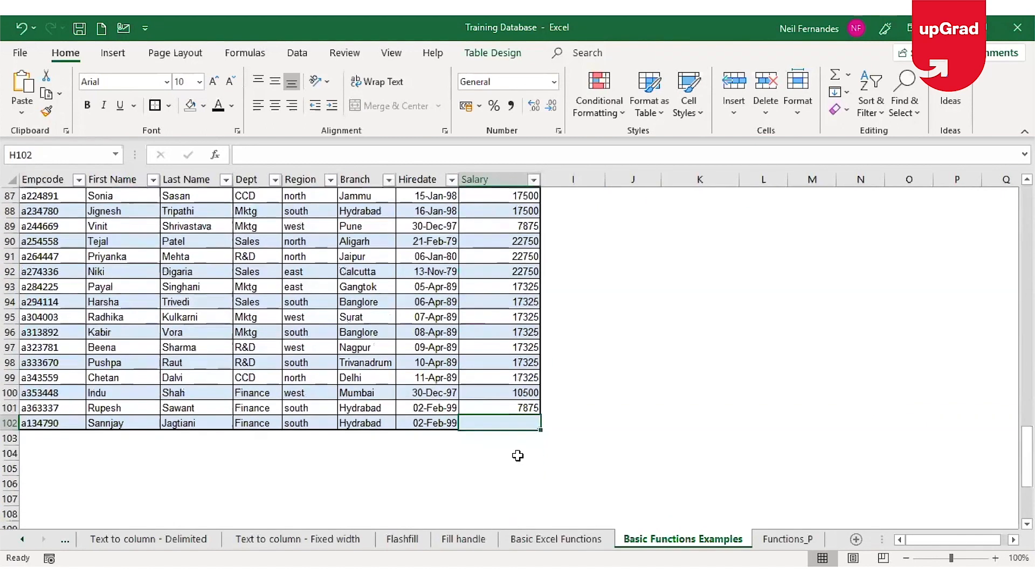
type("100000")
key("Return")
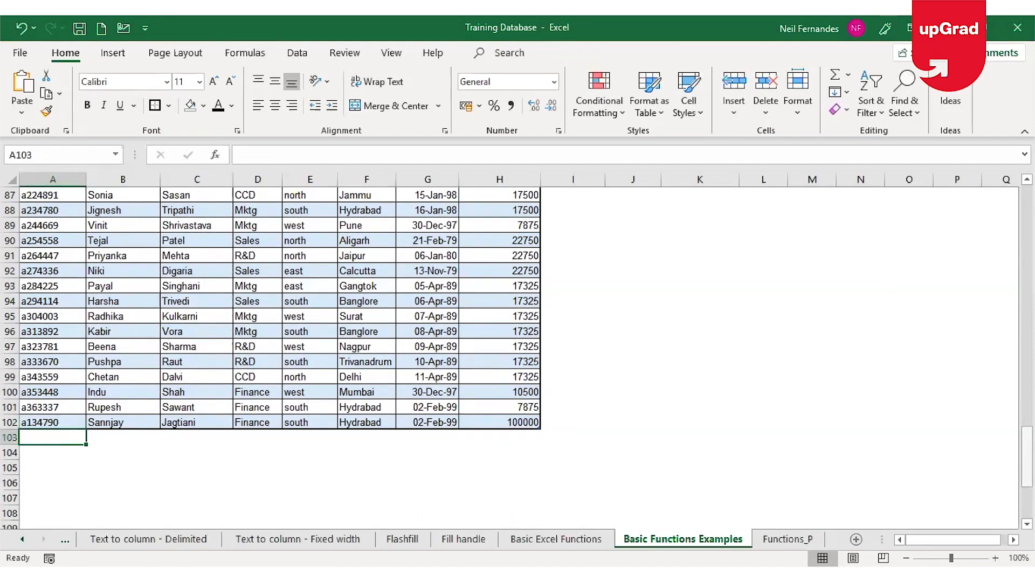
Step: Compare the Sum formula and the other results in J2:O2 with the new salary entry in H102
key("ctrl+Home")
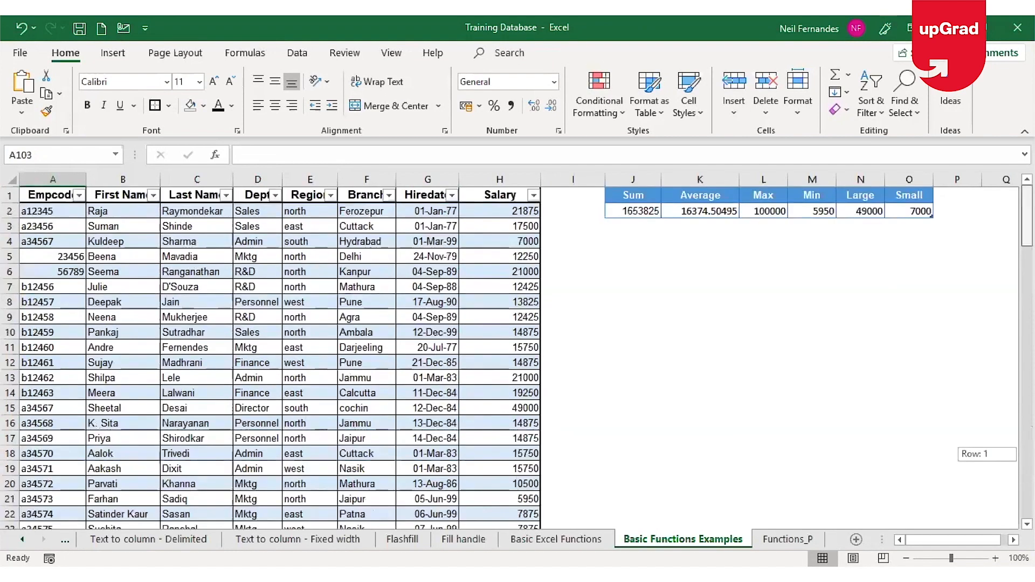
left_click(636, 215)
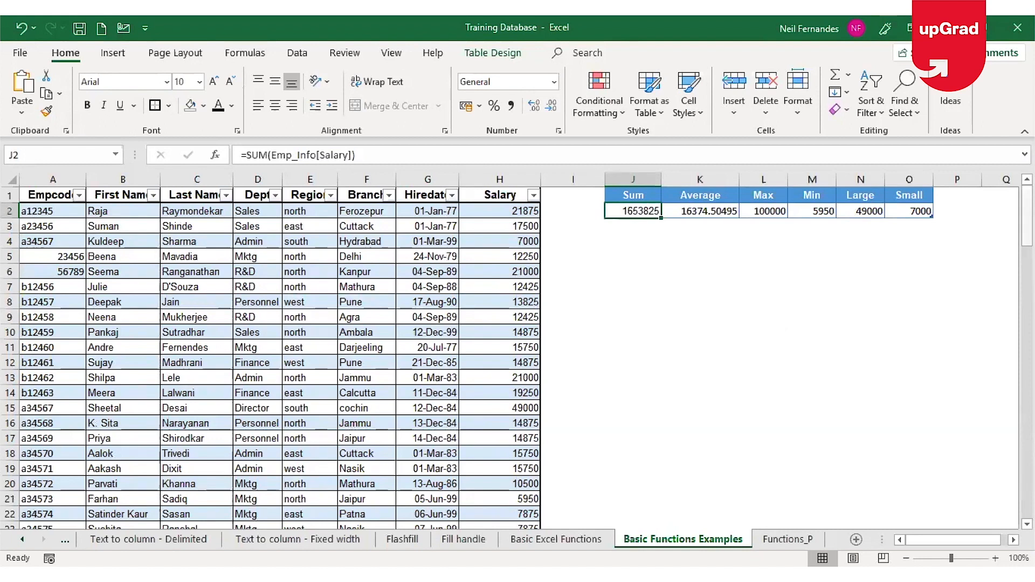
scroll(524, 488, "down", 20)
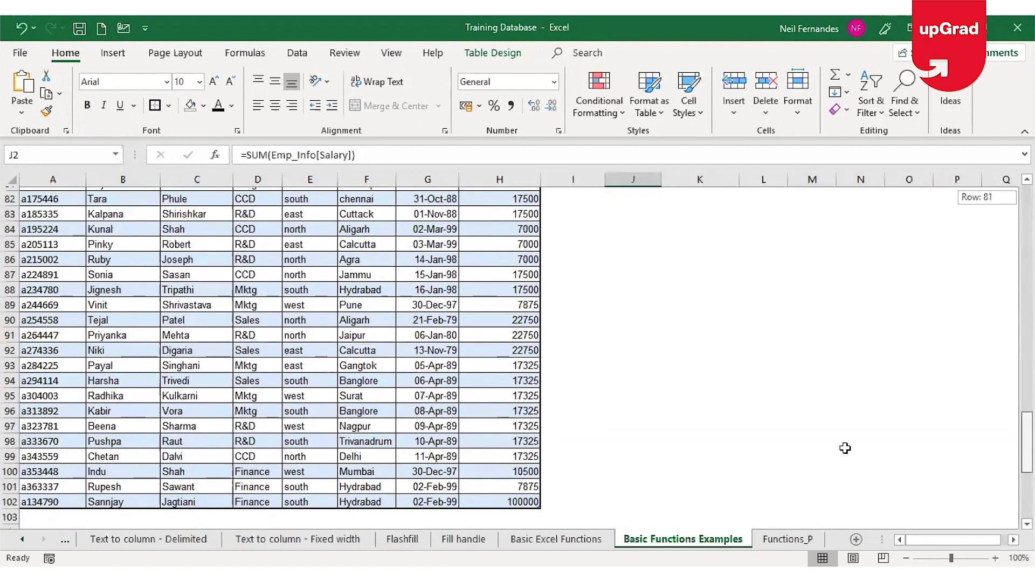
left_click(525, 496)
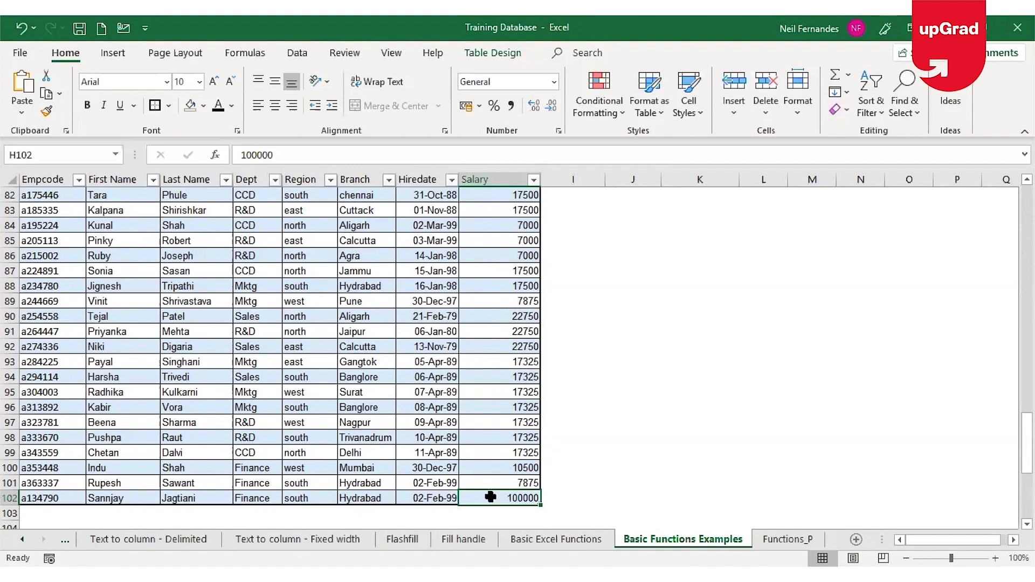
scroll(558, 504, "up", 20)
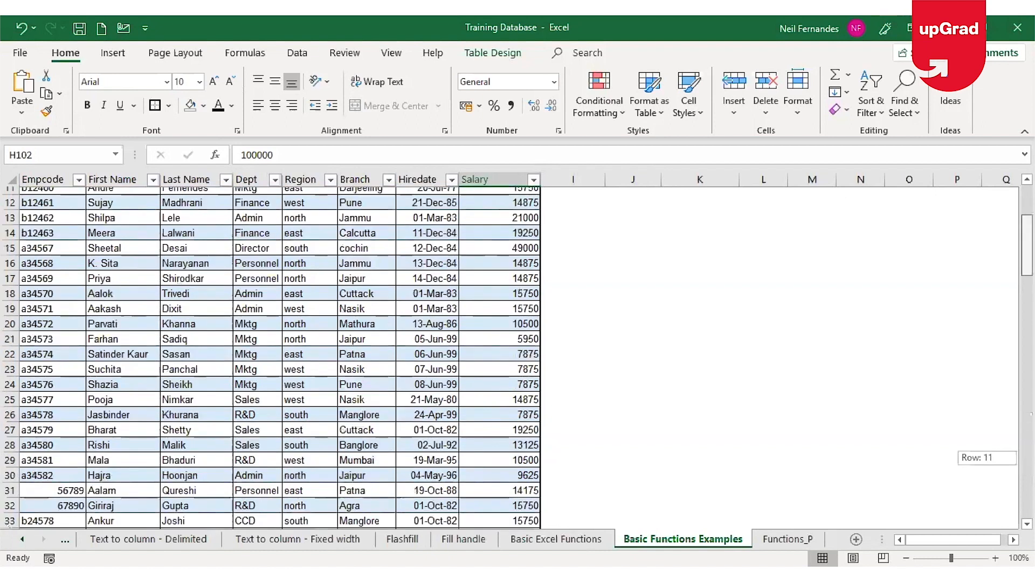
left_click(640, 216)
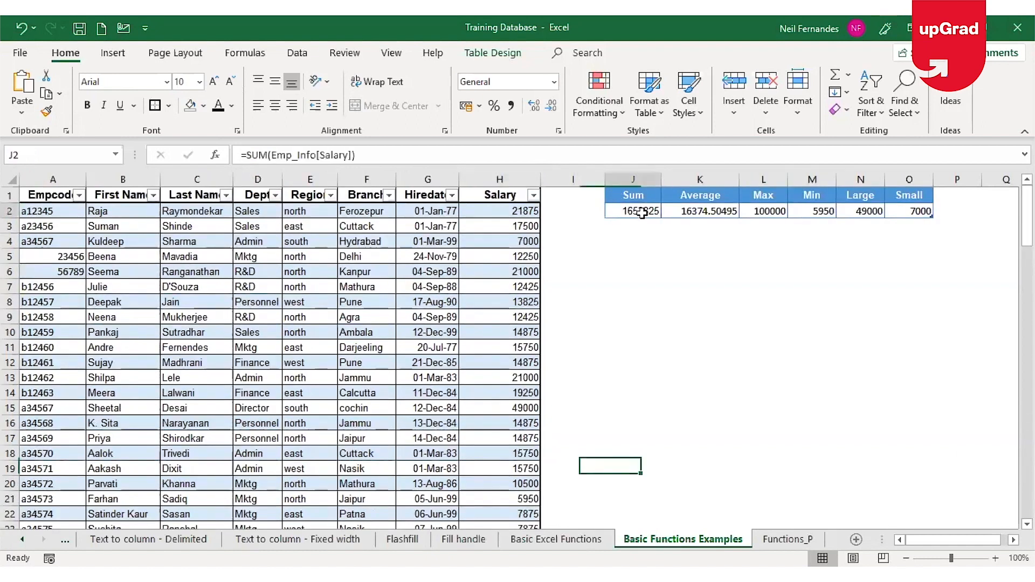